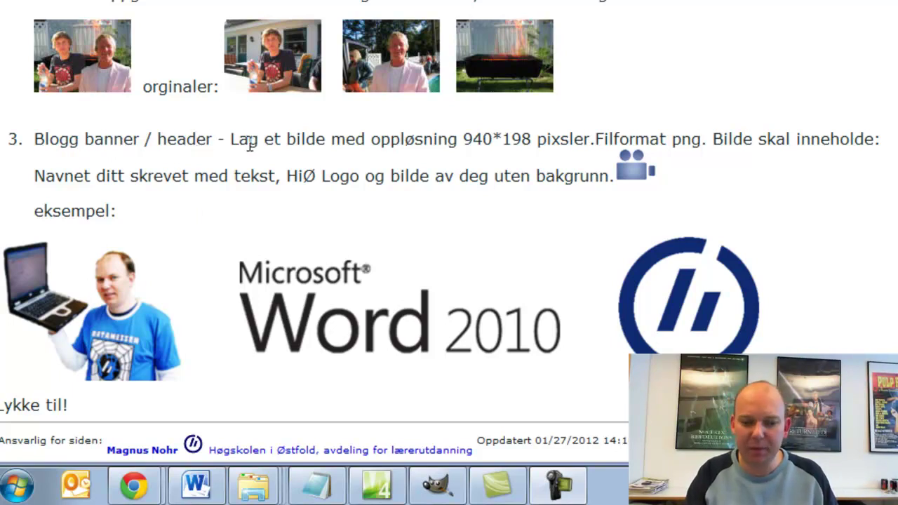
Step: Highlight the 940×198 PNG banner requirement on the assignment page
drag(231, 139, 710, 142)
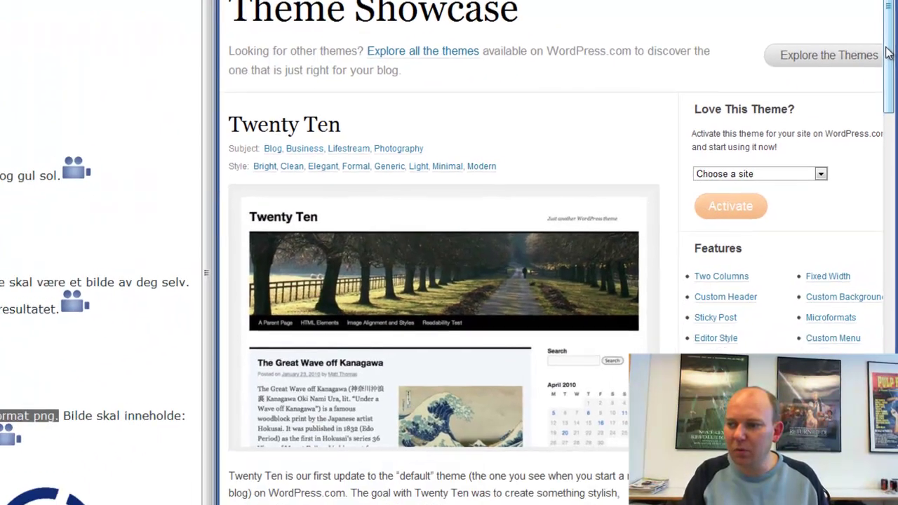
Step: Highlight the Twenty Ten Quick Specs header size of 940 by 198 pixels
drag(890, 81, 890, 140)
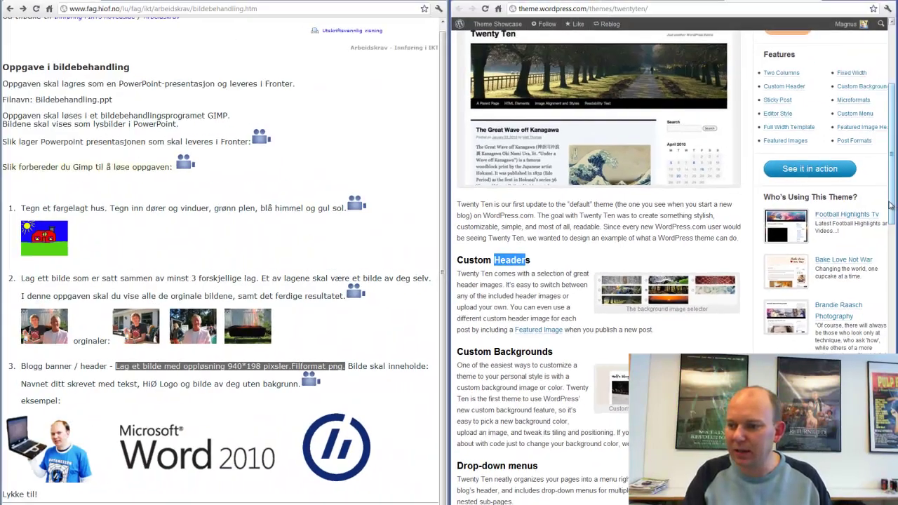
scroll(673, 252, down, 5)
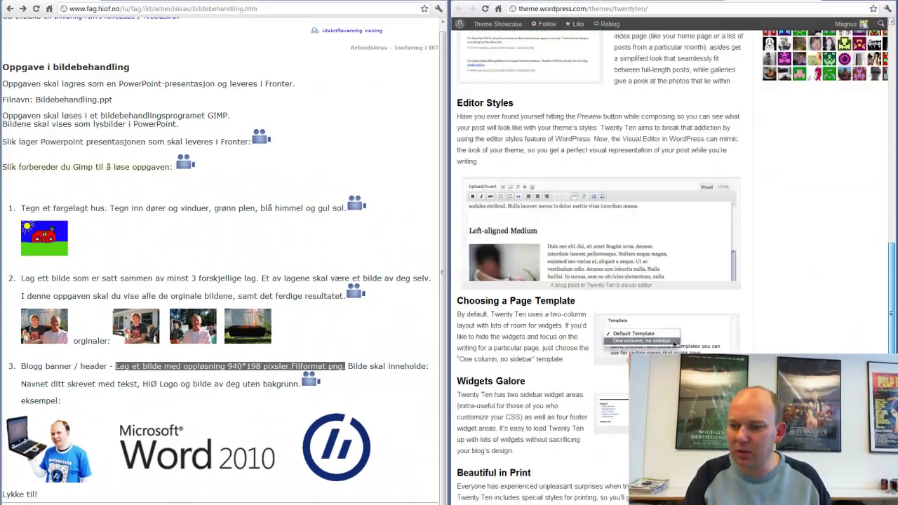
scroll(674, 253, down, 5)
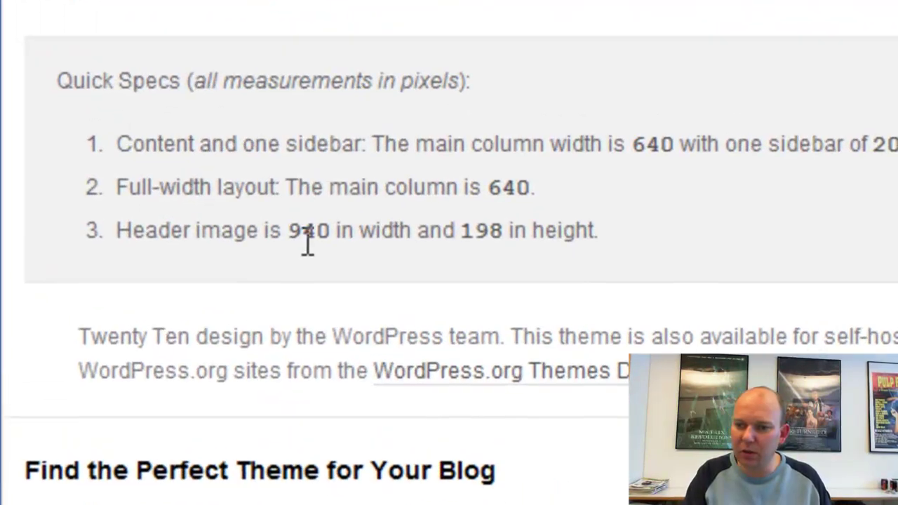
drag(288, 235, 609, 242)
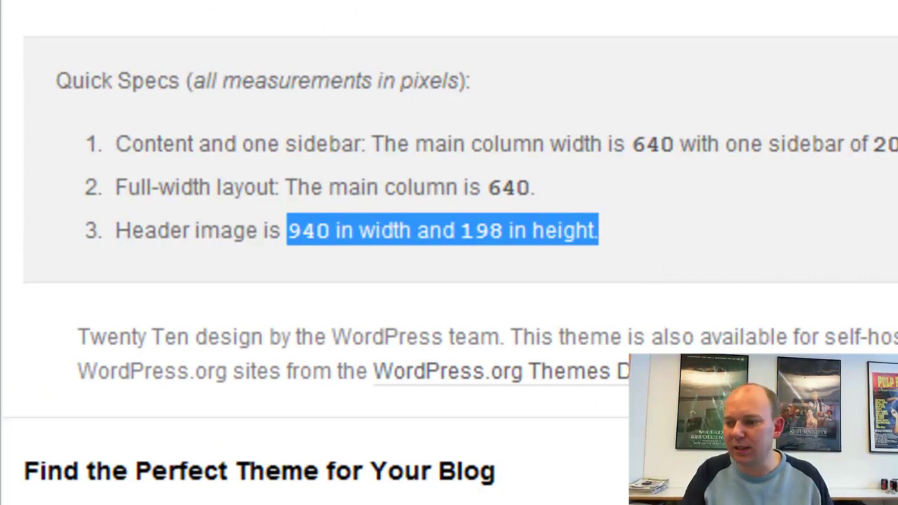
scroll(449, 252, up, 10)
scroll(449, 253, up, 10)
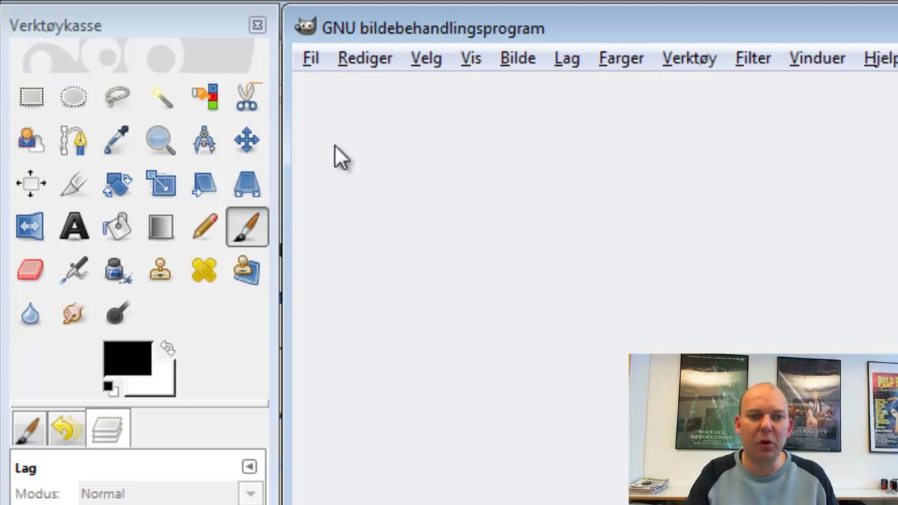
Step: Create a new blank image with Bredde 940 and Høyde 198 pixels via Fil > Ny
click(309, 61)
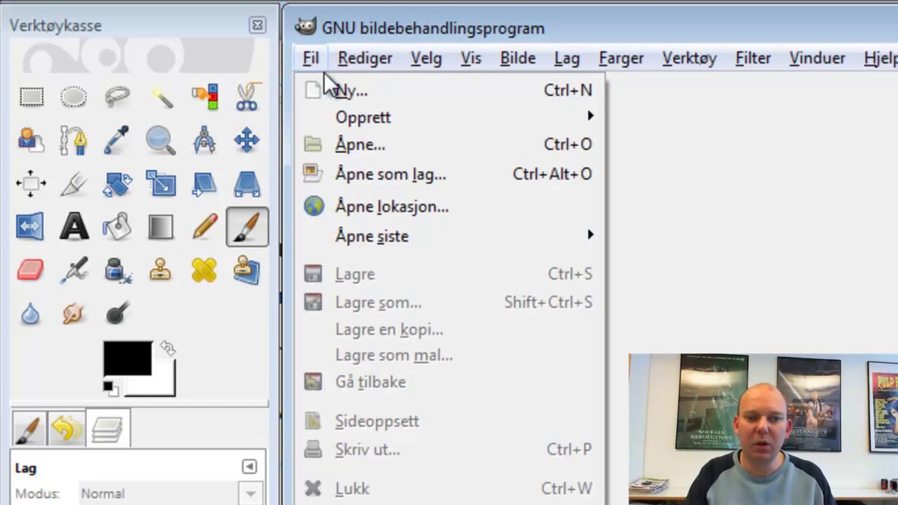
click(331, 93)
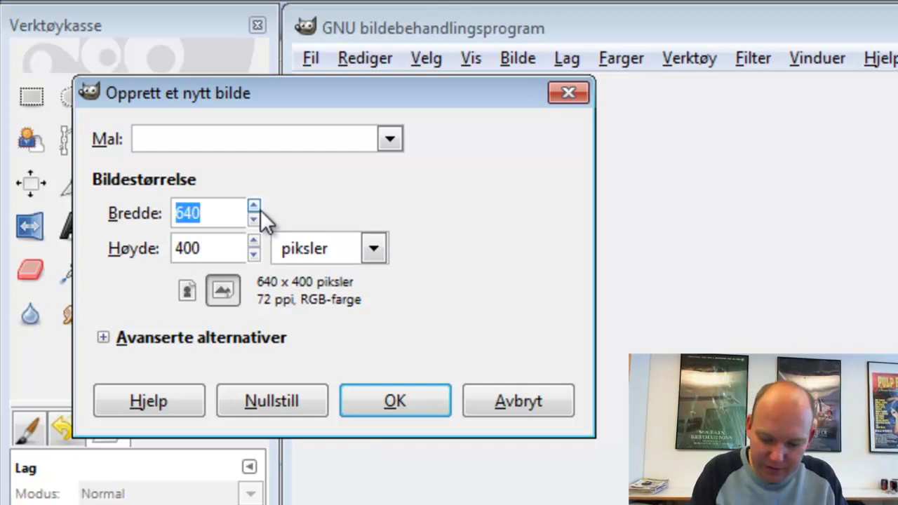
text(980)
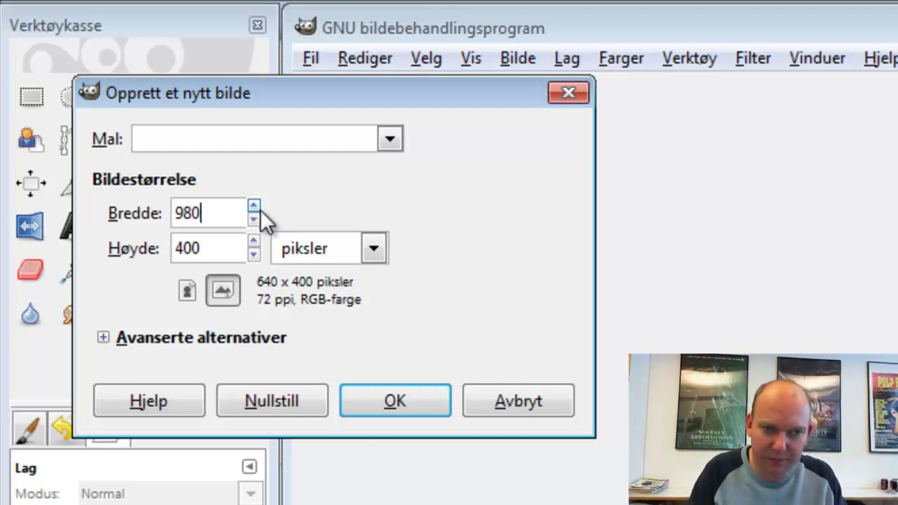
key(BackSpace)
key(BackSpace)
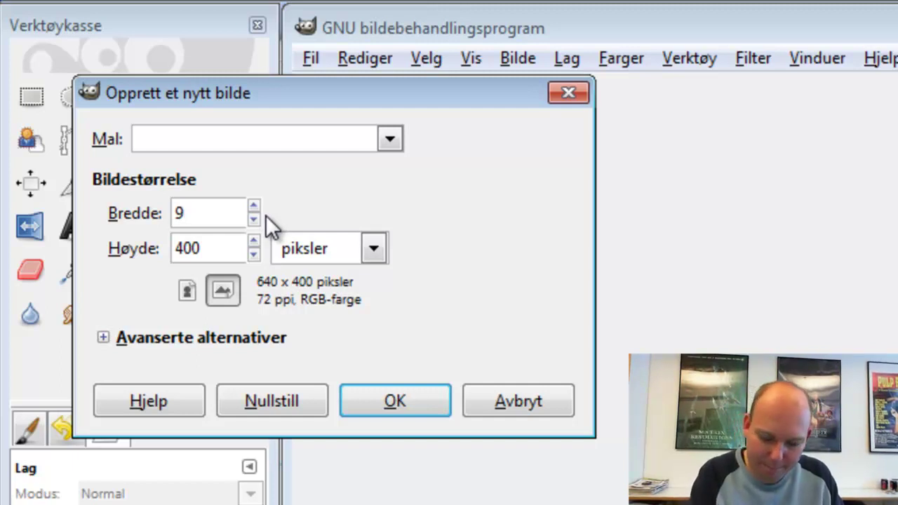
text(40)
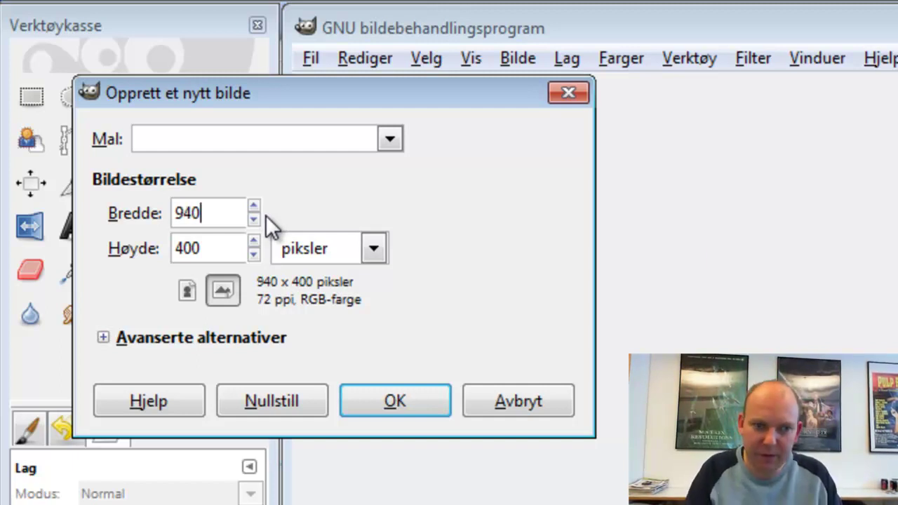
click(239, 249)
key(BackSpace)
key(BackSpace)
key(BackSpace)
text(198)
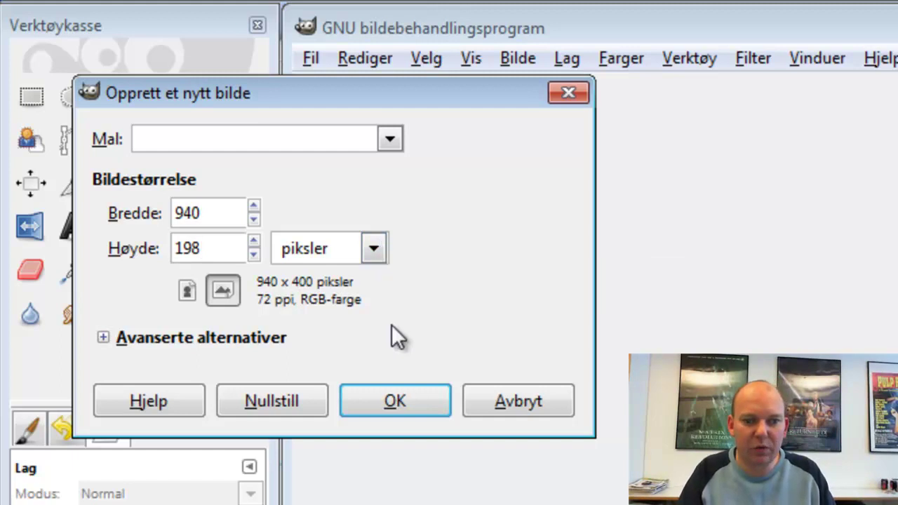
click(413, 397)
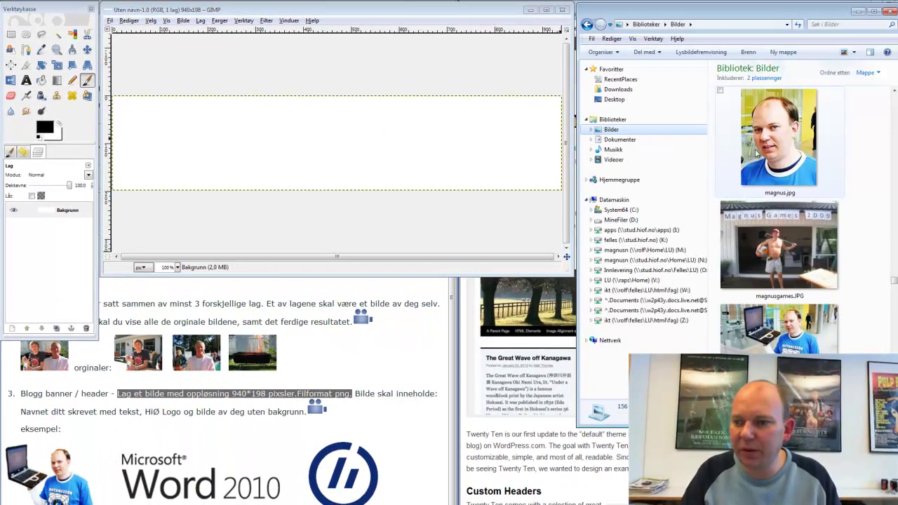
Step: Select the magnus.jpg thumbnail in Explorer's Bilder library
click(111, 21)
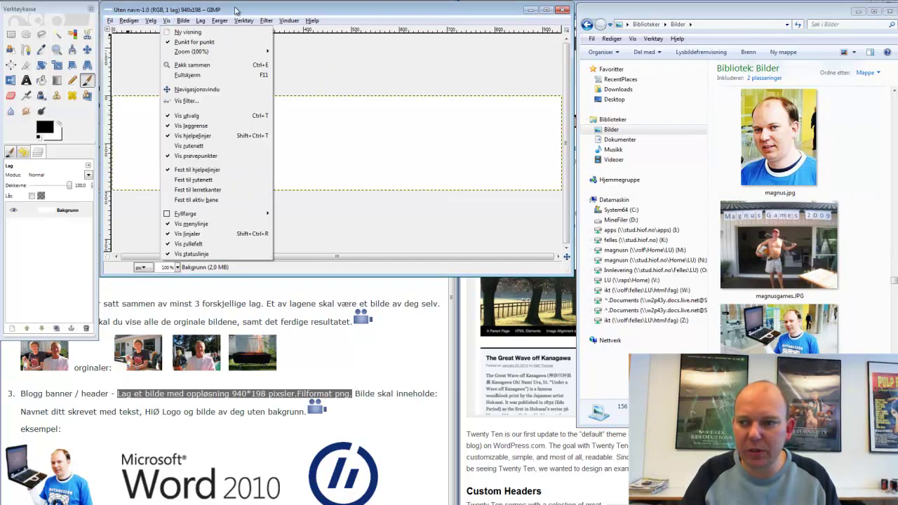
click(779, 135)
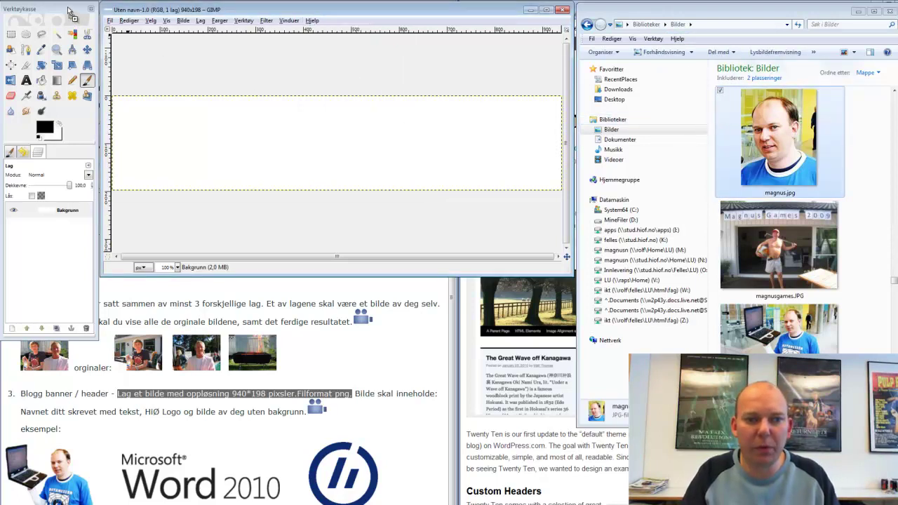
Step: Open magnus.jpg in GIMP, enlarge its window, and fit the whole photo to it
drag(70, 10, 72, 11)
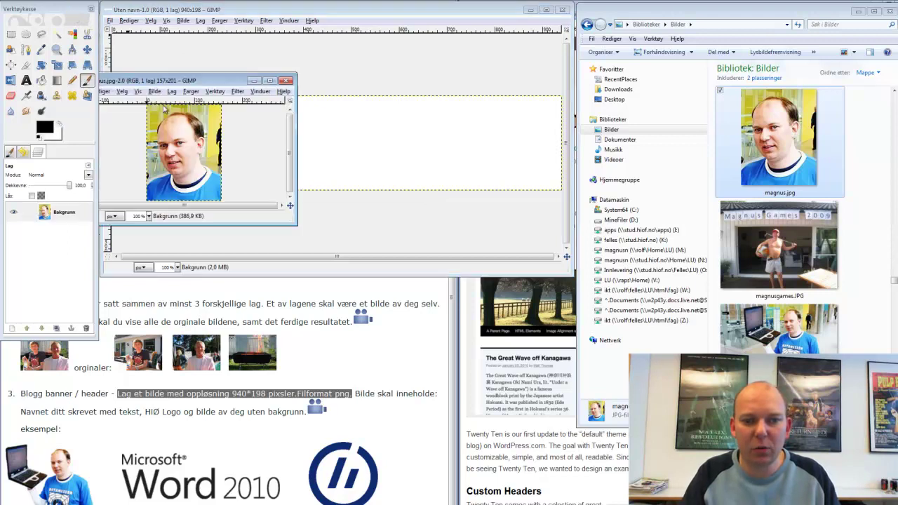
mouse_move(209, 84)
mouse_down()
mouse_move(256, 40)
mouse_move(245, 32)
mouse_up()
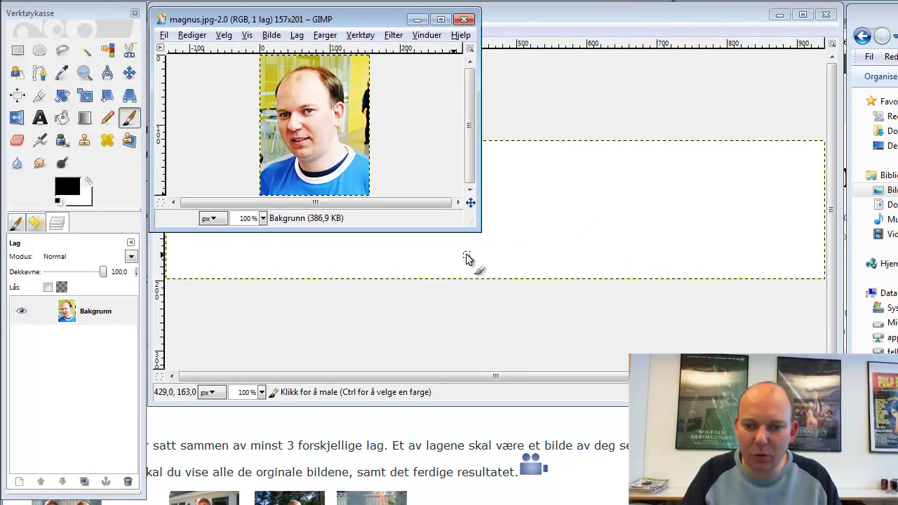
mouse_move(481, 230)
mouse_down()
mouse_move(835, 403)
mouse_move(839, 415)
mouse_up()
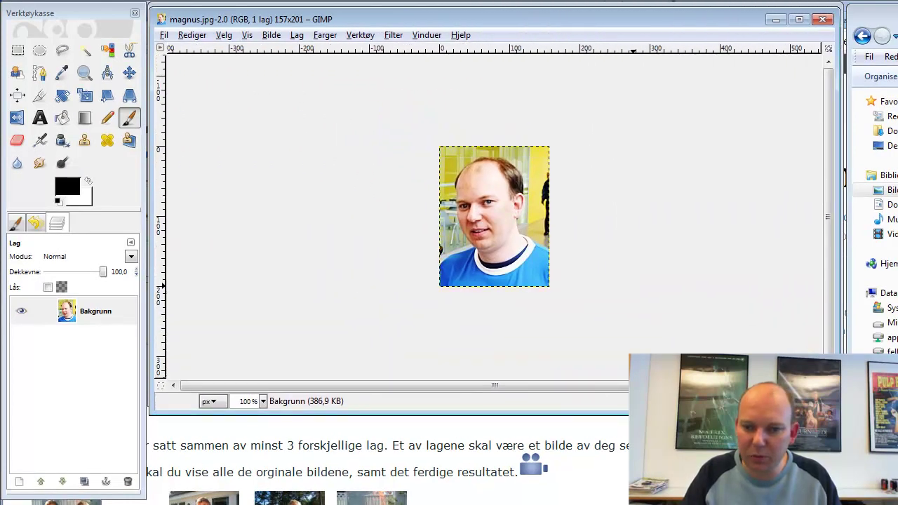
right_click(454, 199)
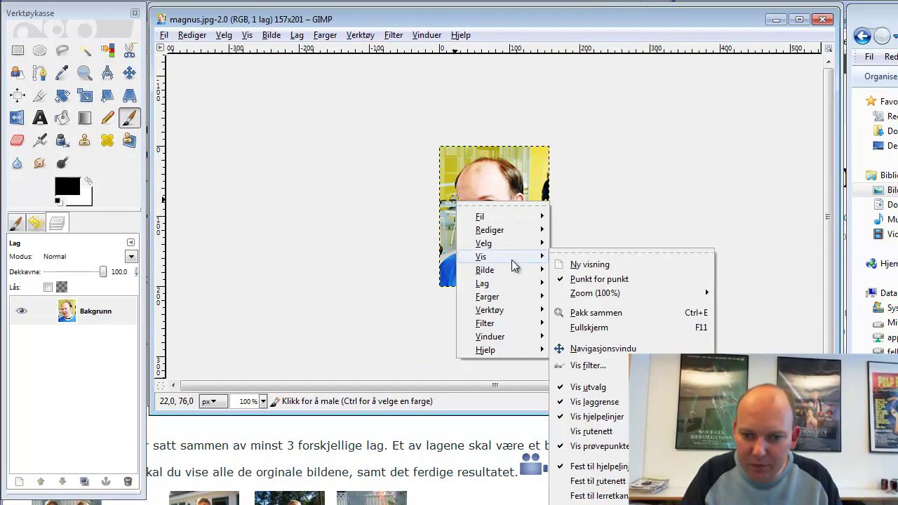
mouse_move(595, 293)
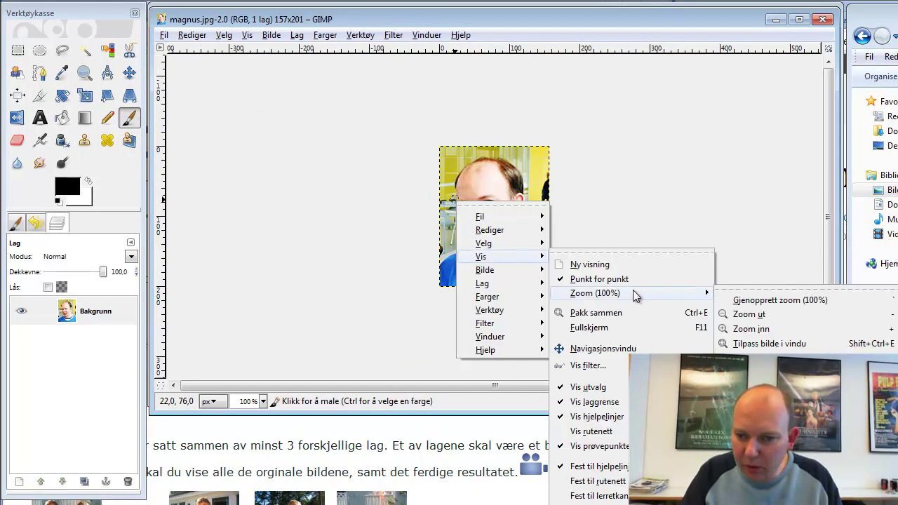
click(817, 344)
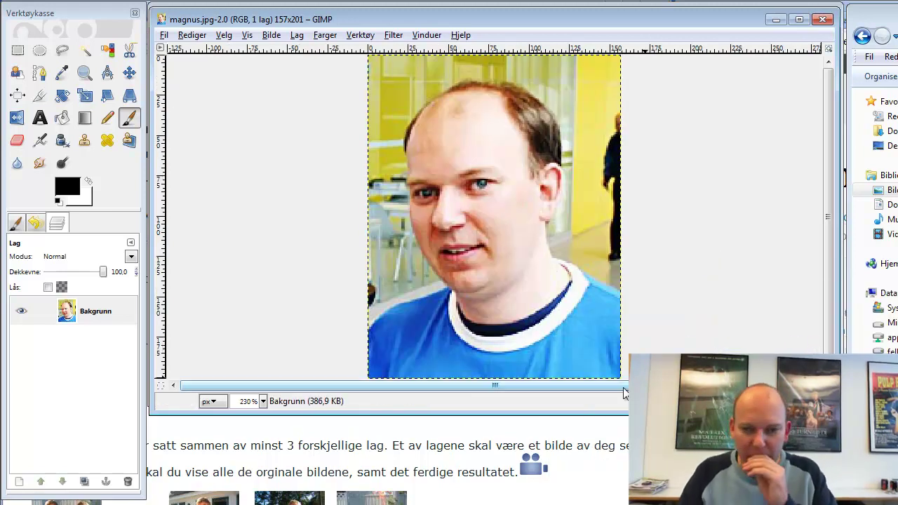
click(64, 52)
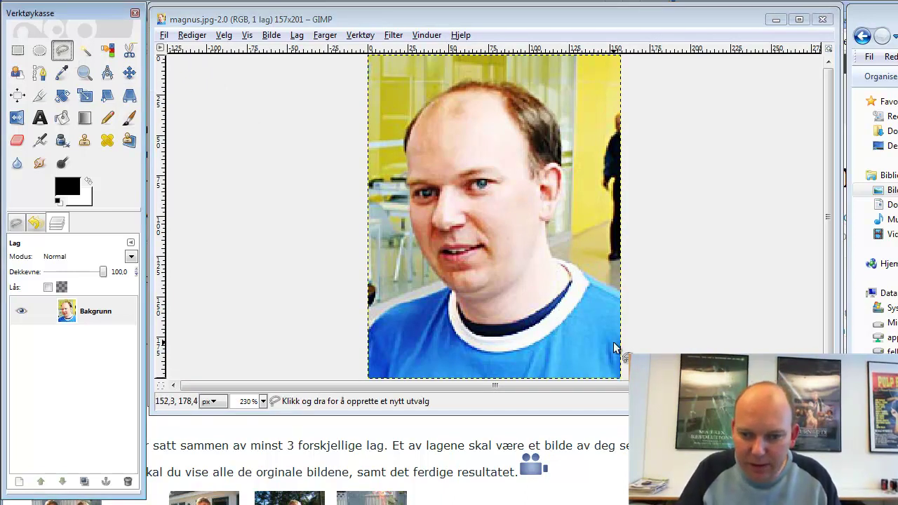
Step: Trace the man's head and shoulders freehand and convert the outline into a selection
click(620, 379)
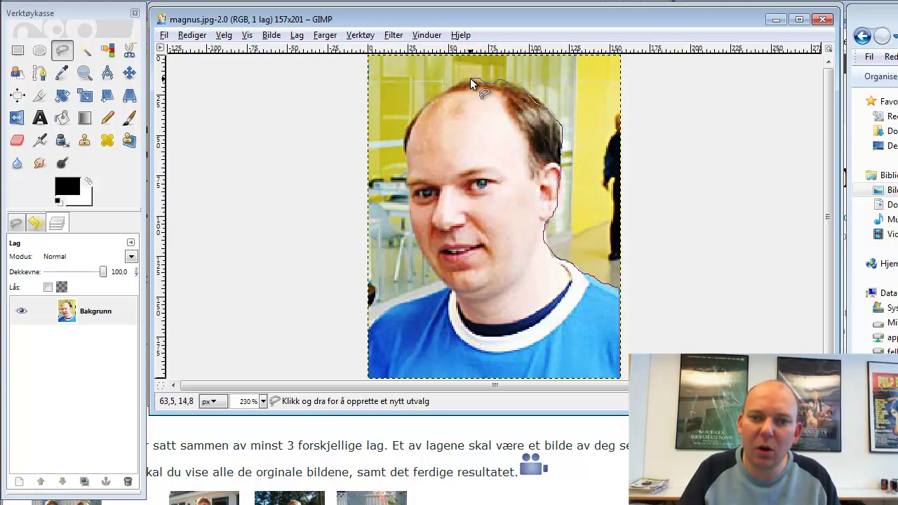
drag(425, 103, 405, 154)
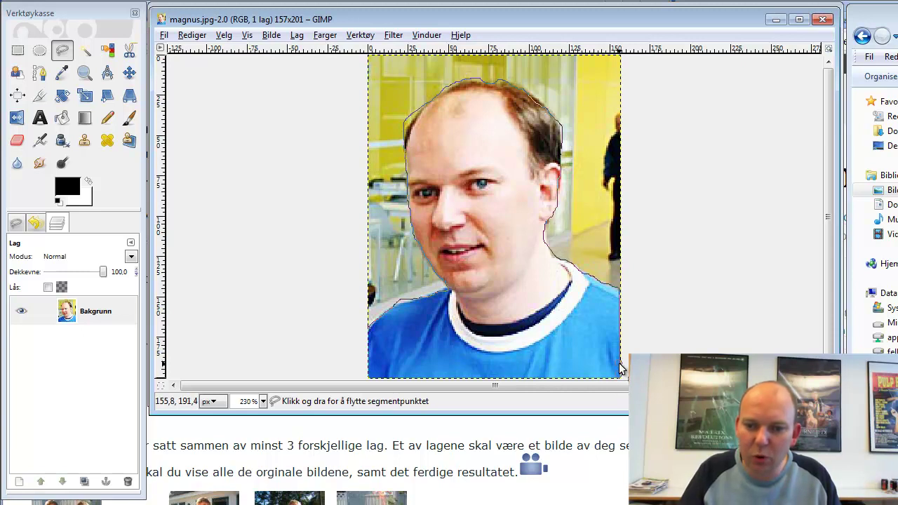
key(Return)
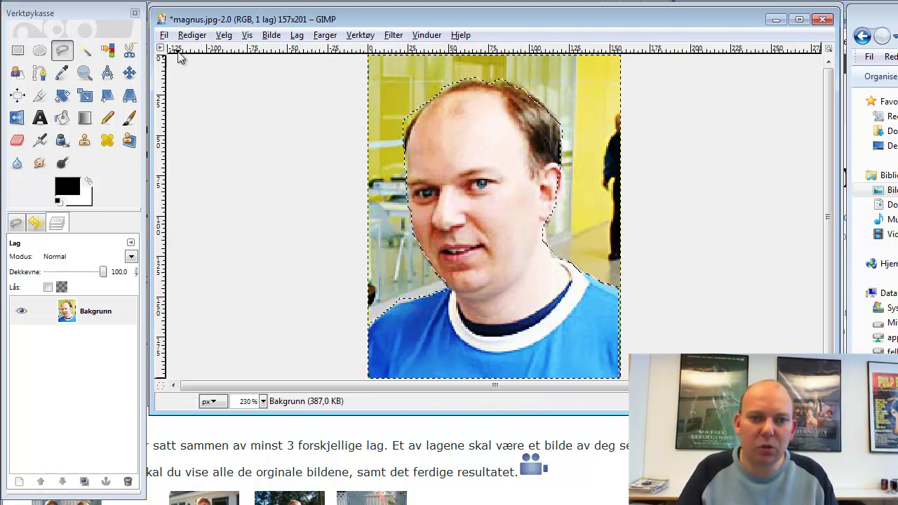
Step: Turn on Quick Mask and pencil red over the green hairline fringe, then swap colours
click(224, 35)
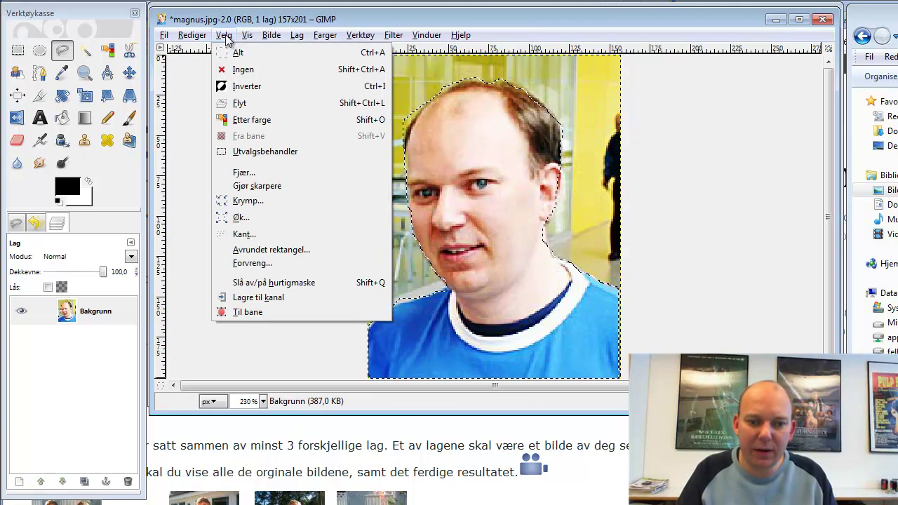
click(306, 283)
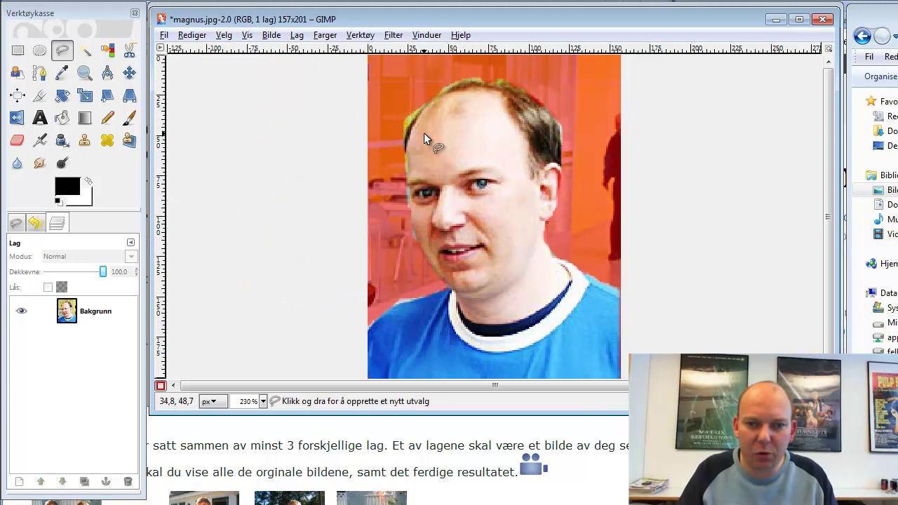
click(106, 118)
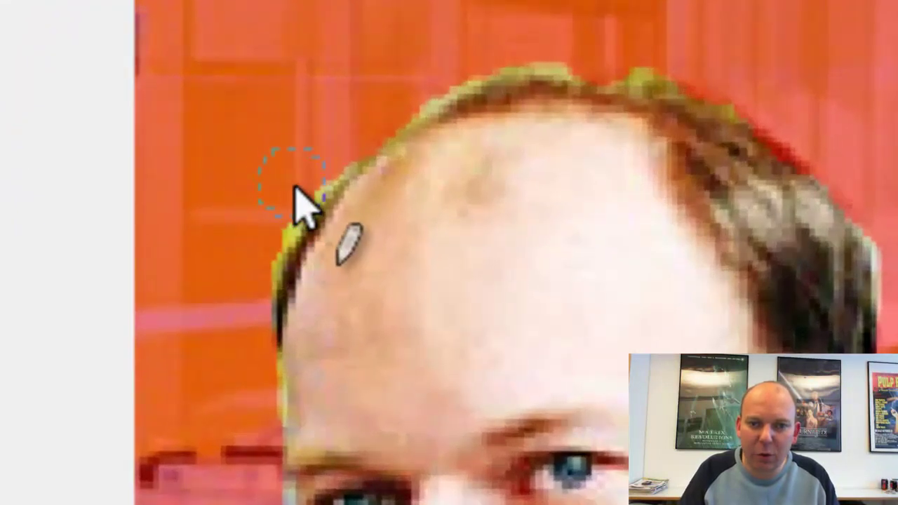
drag(435, 83, 567, 51)
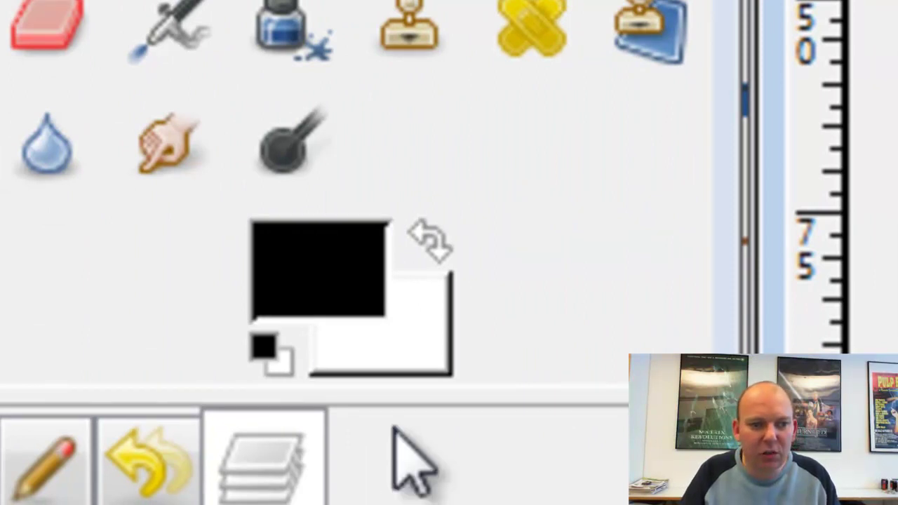
click(434, 233)
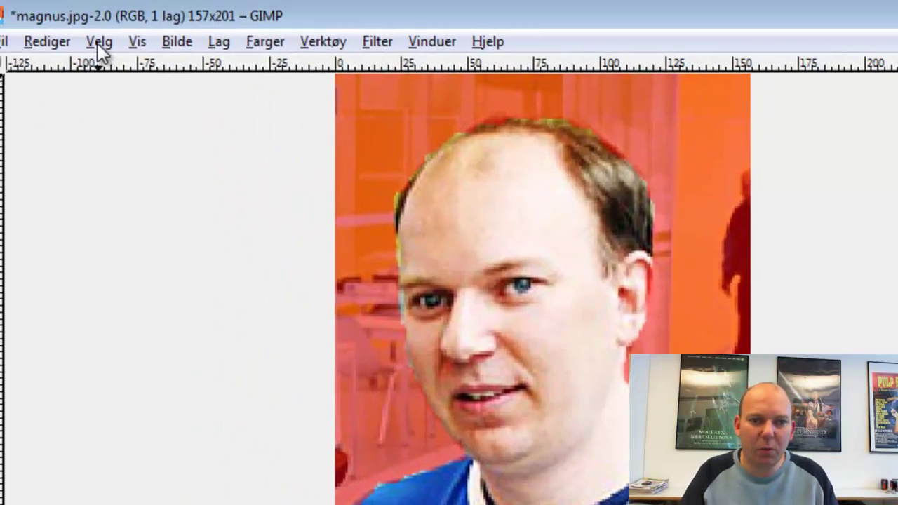
Step: Turn Quick Mask off and copy the cut-out portrait
click(123, 53)
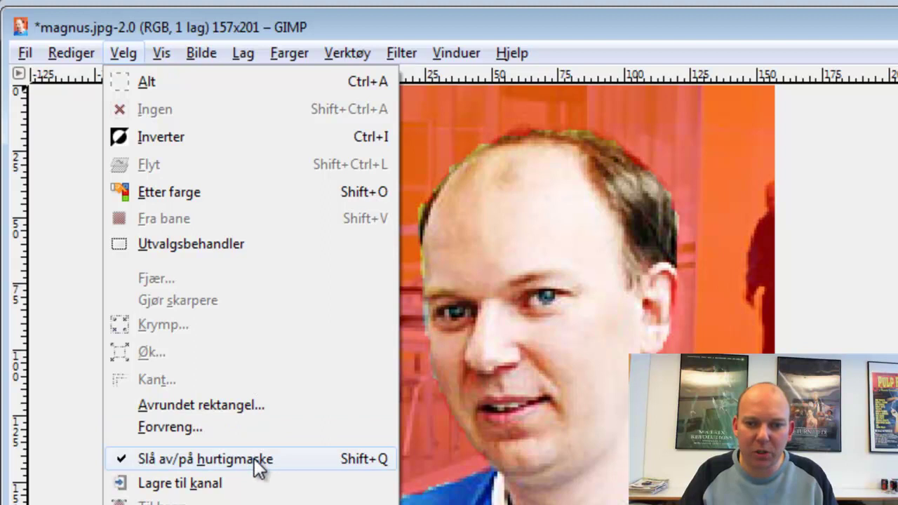
click(258, 467)
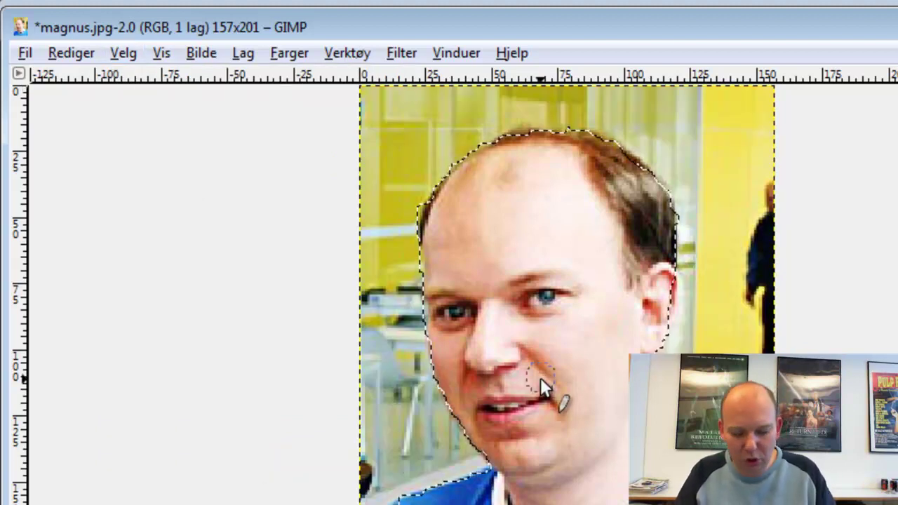
key(o)
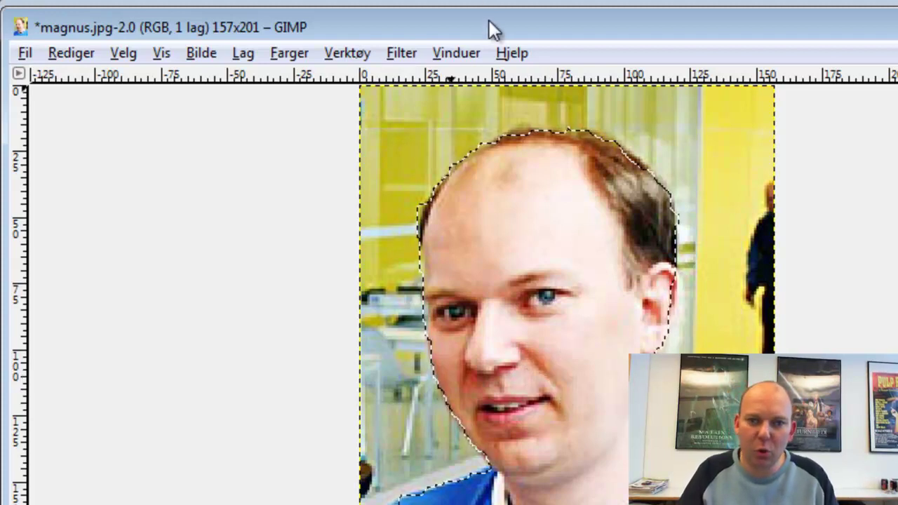
Step: Paste the portrait into the blank Uten navn banner as a floating layer
drag(489, 15, 484, 447)
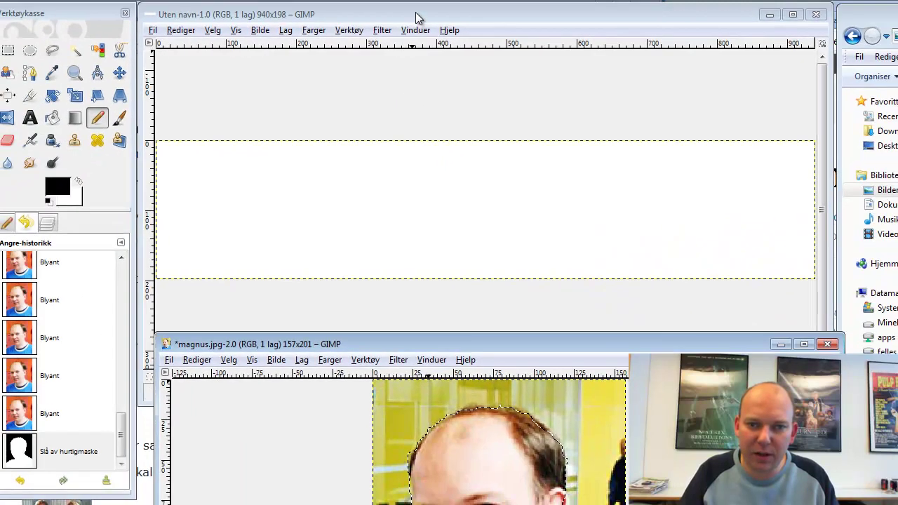
click(416, 12)
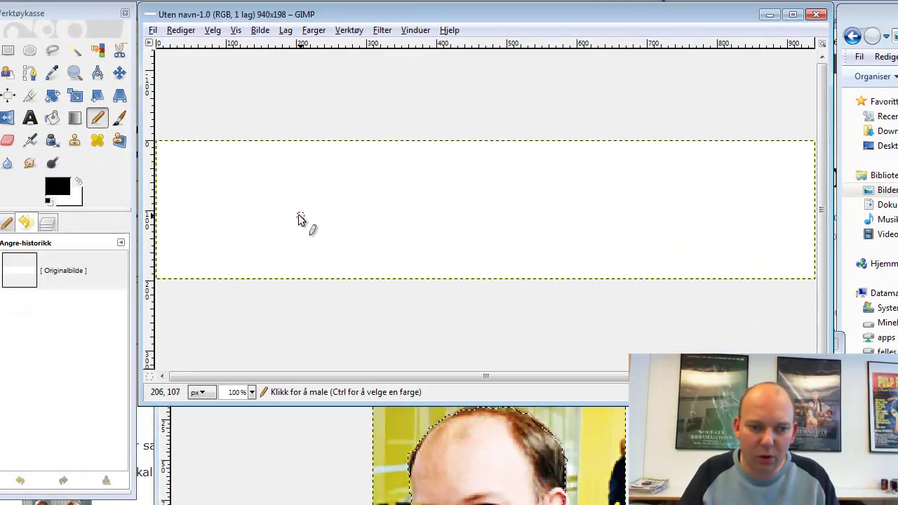
click(55, 227)
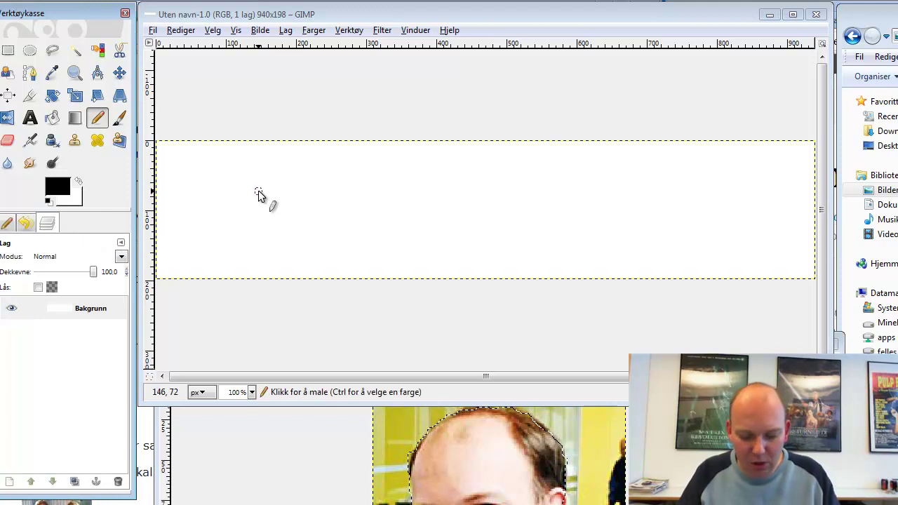
key(ctrl+v)
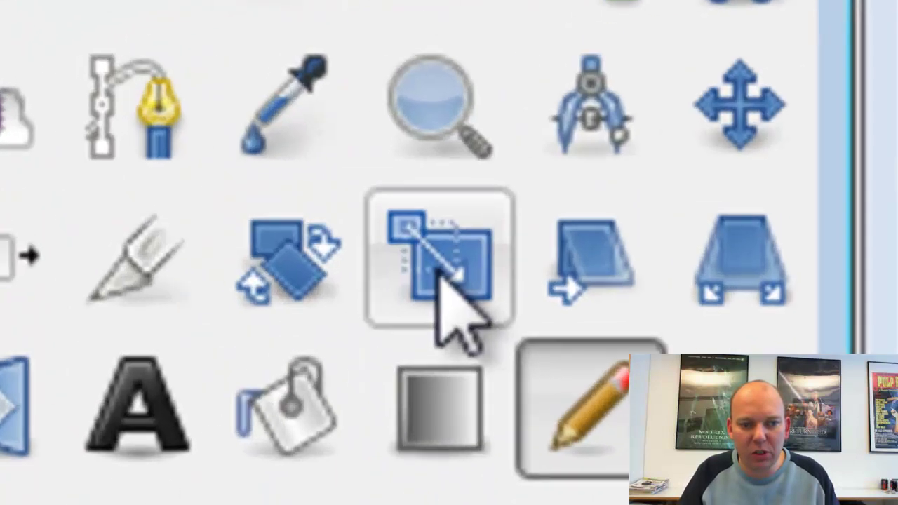
click(75, 96)
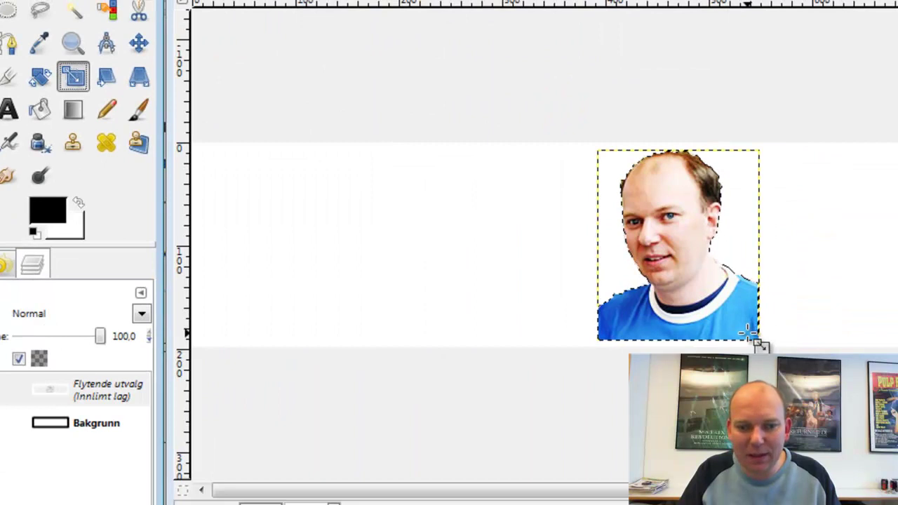
Step: Scale the pasted portrait proportionally from 157×185 to 162×191 pixels
click(610, 162)
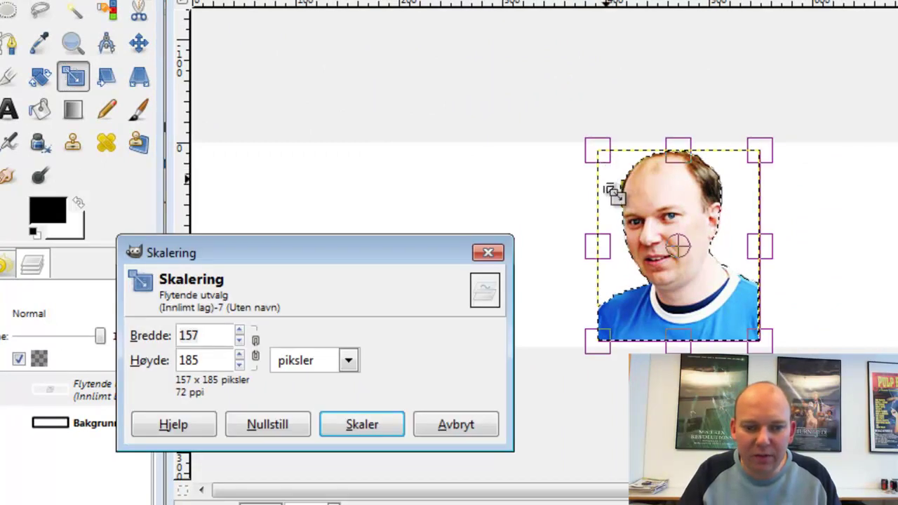
click(255, 344)
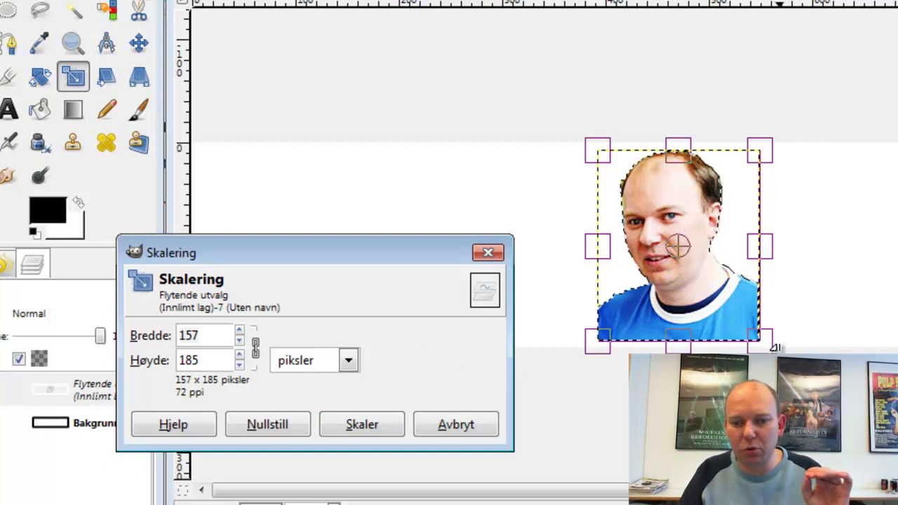
drag(768, 347, 784, 350)
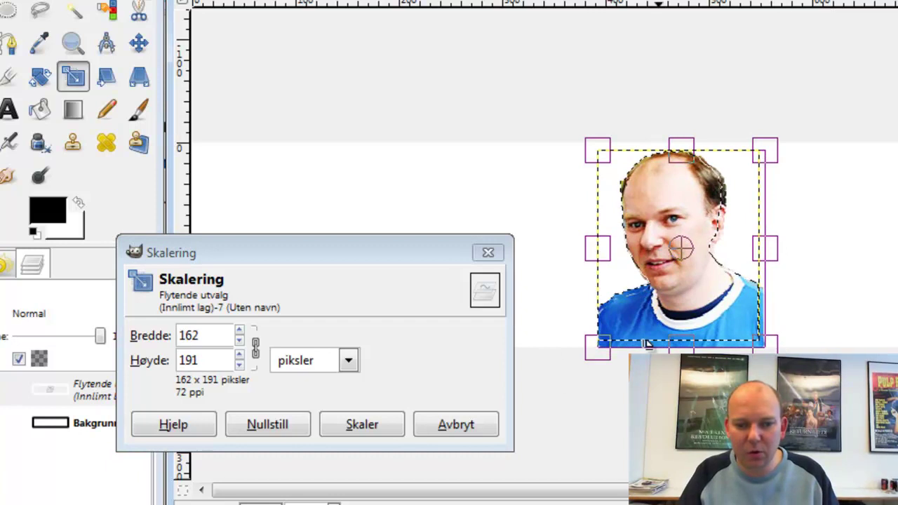
click(363, 424)
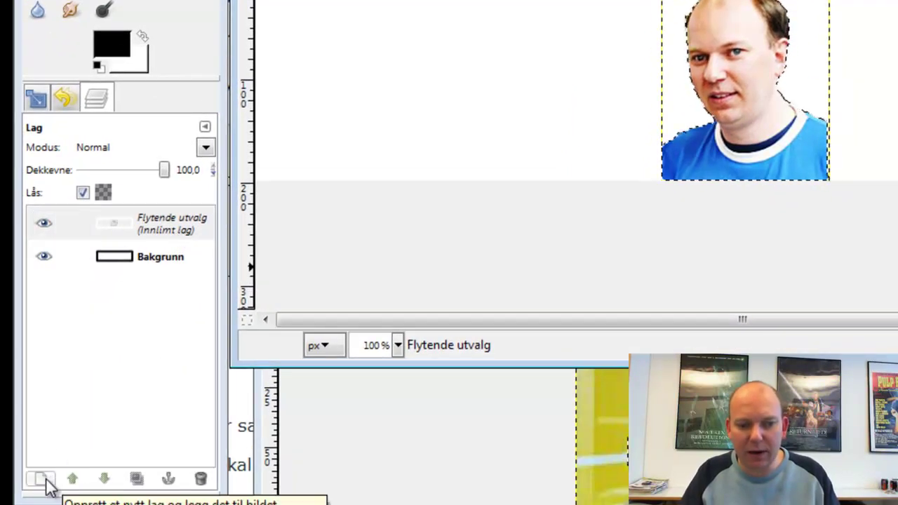
Step: Rename the pasted layer 'Magnus' and move the photo to the banner's left end
double_click(181, 225)
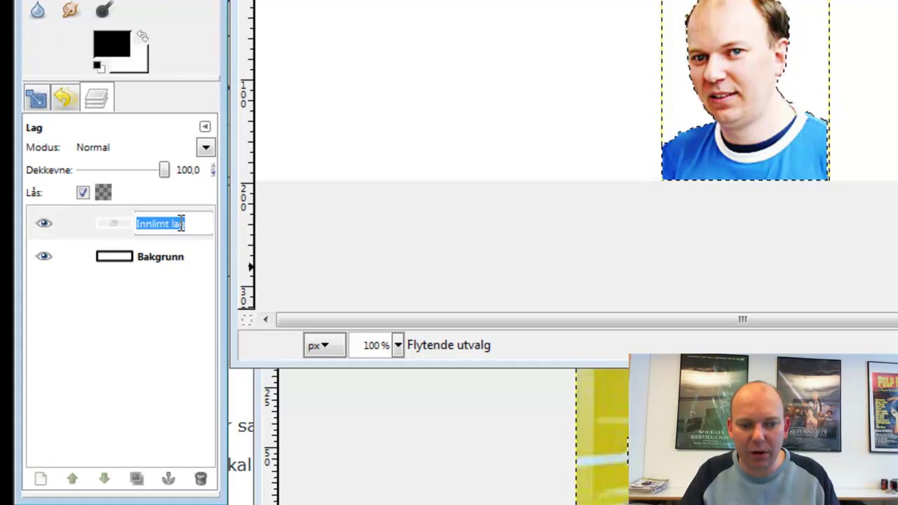
text(Magnus)
key(Return)
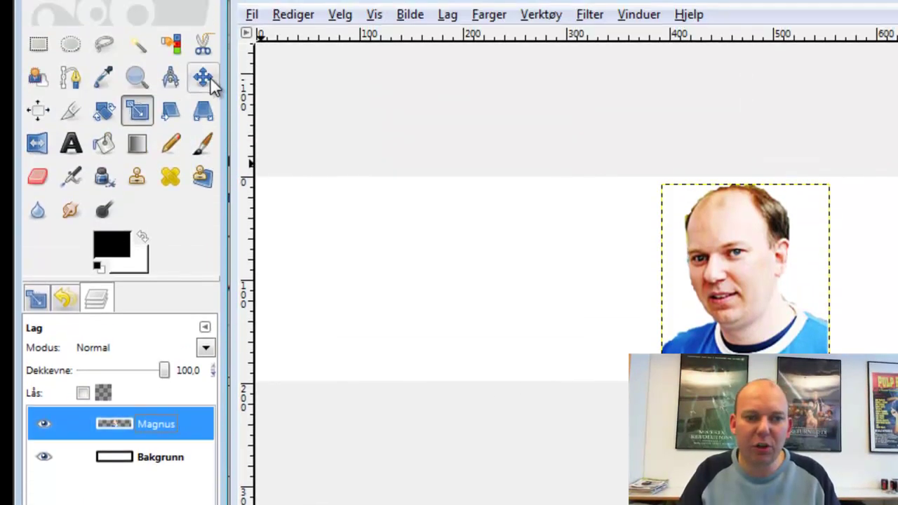
click(202, 69)
drag(766, 271, 368, 257)
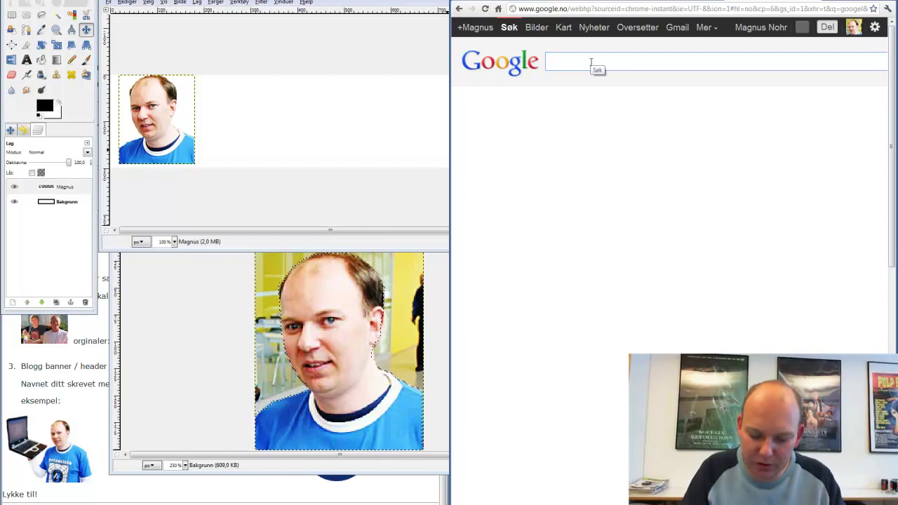
Step: Search Google Images for 'hiø logo' and browse the logo results
text(hiø)
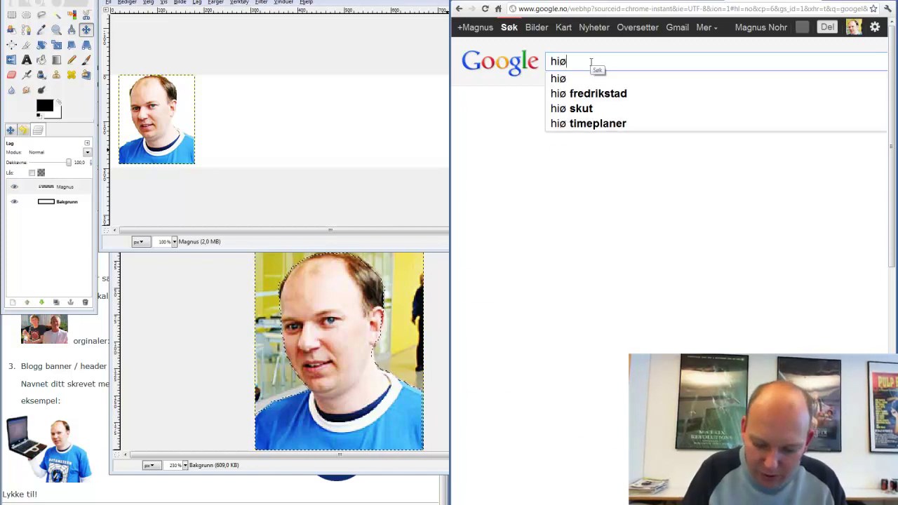
text( logo)
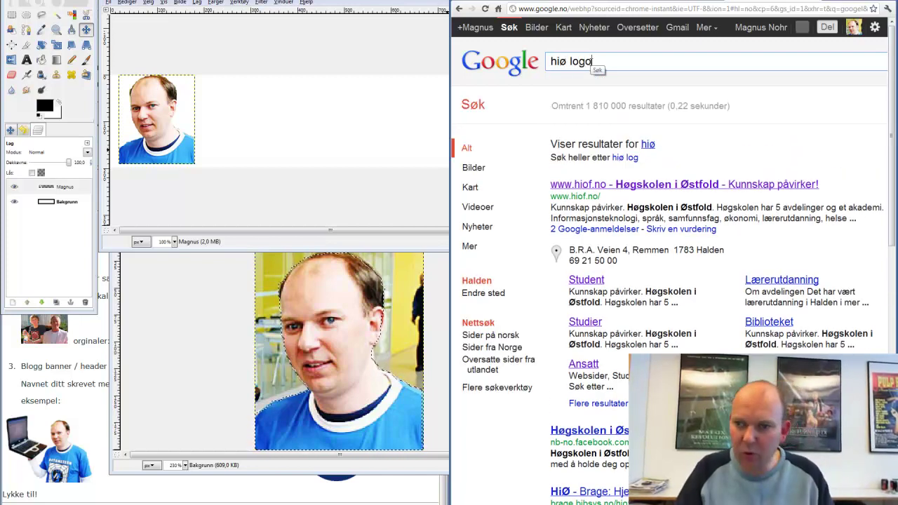
click(474, 171)
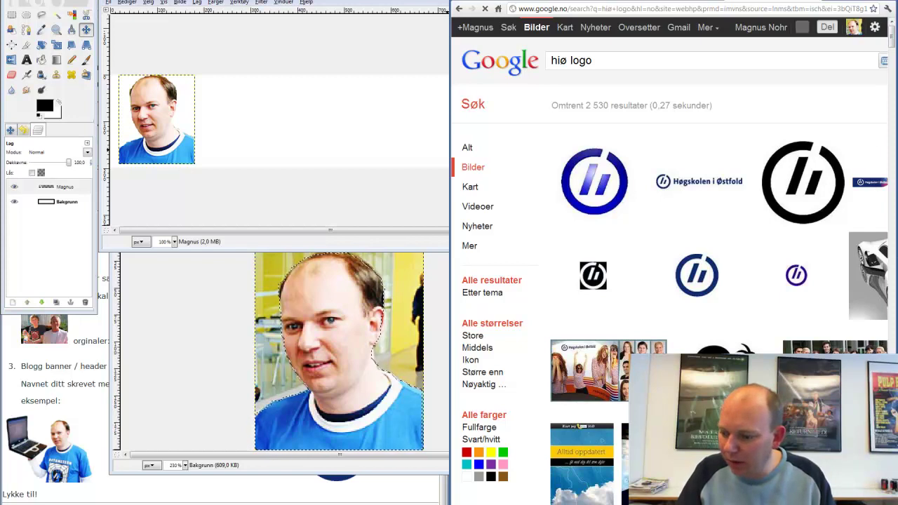
scroll(674, 259, down, 1)
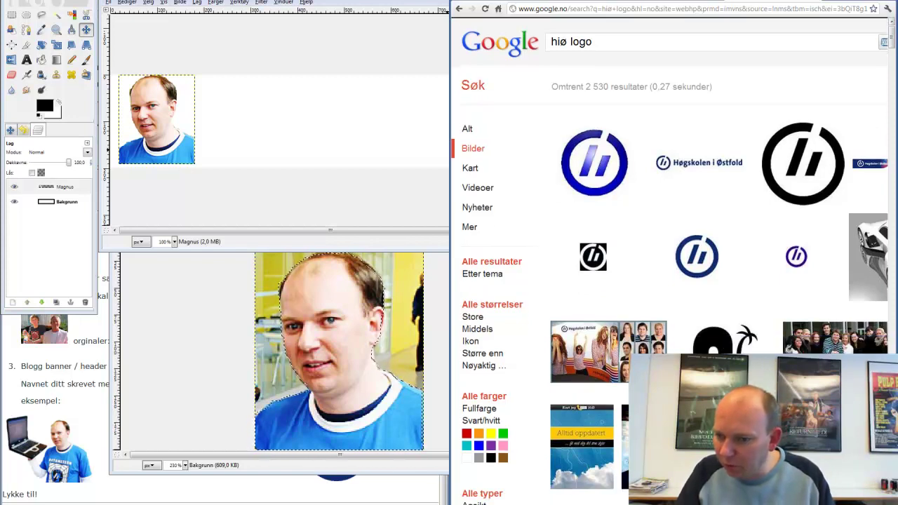
scroll(674, 259, down, 2)
scroll(673, 259, down, 2)
drag(719, 154, 722, 275)
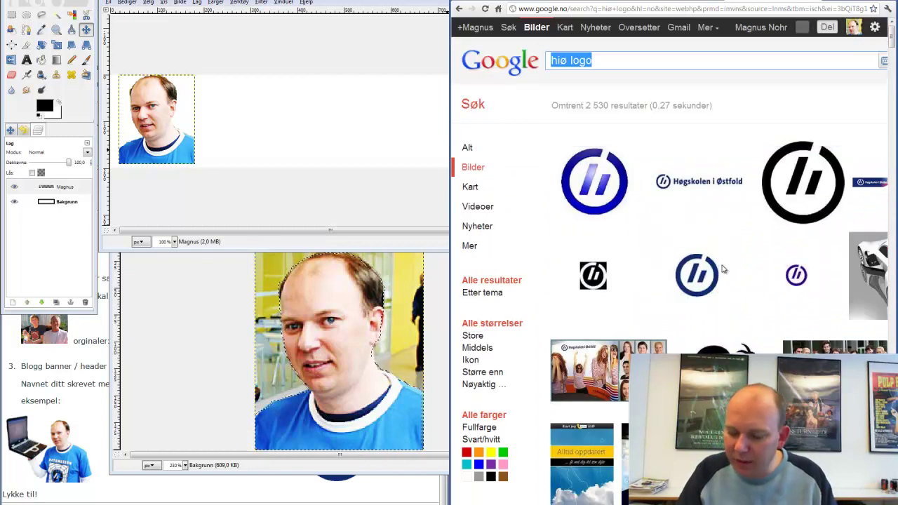
key(Return)
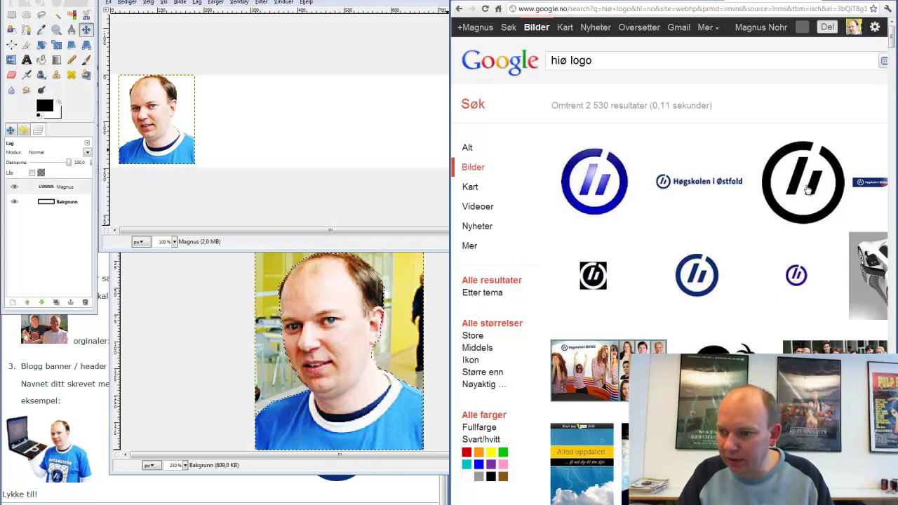
mouse_move(803, 182)
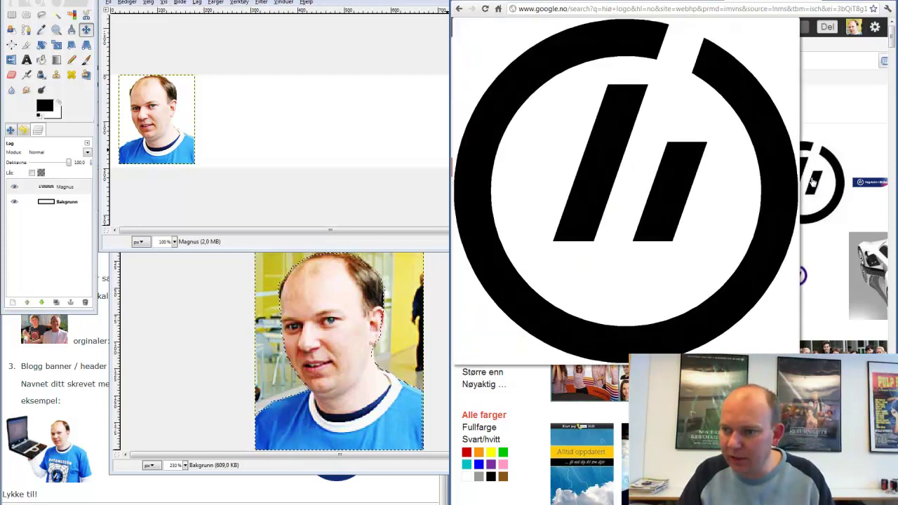
Step: Save the large black HiØ logo as logosort.jpg in Bilder, then open Windows Explorer
click(816, 182)
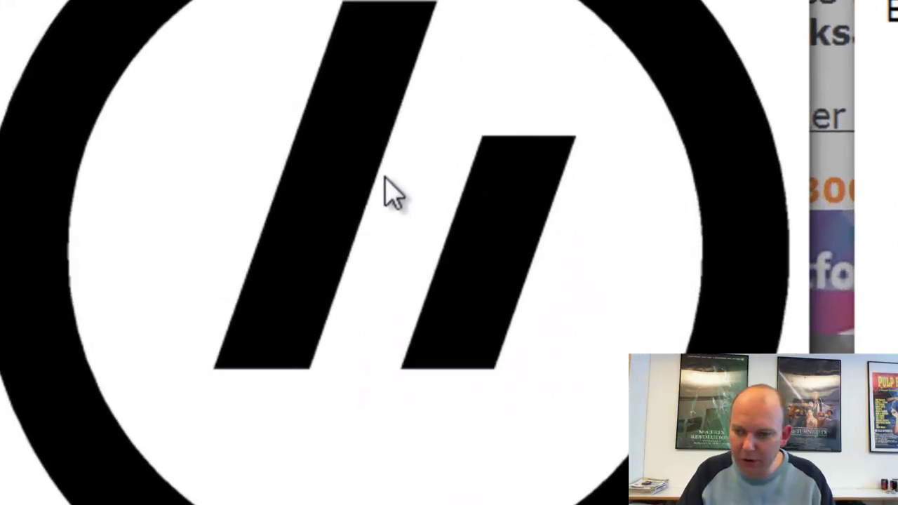
right_click(391, 193)
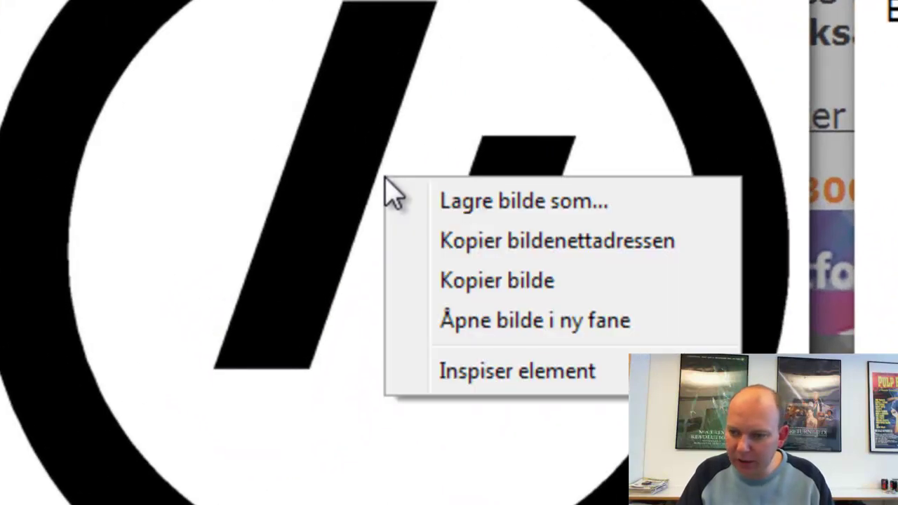
click(569, 205)
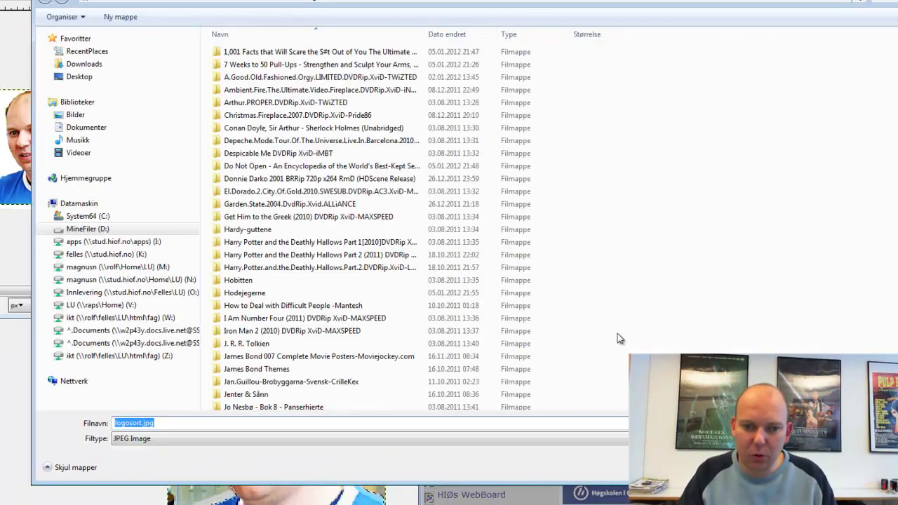
click(75, 115)
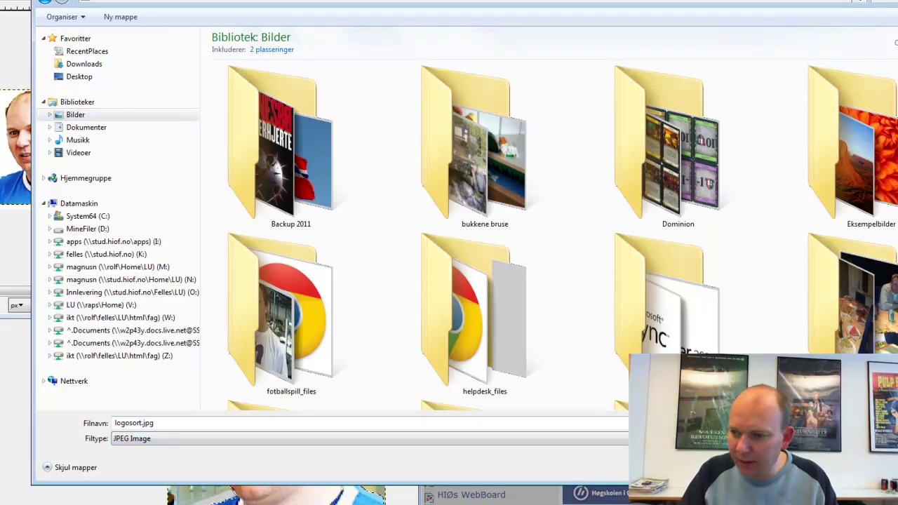
key(Return)
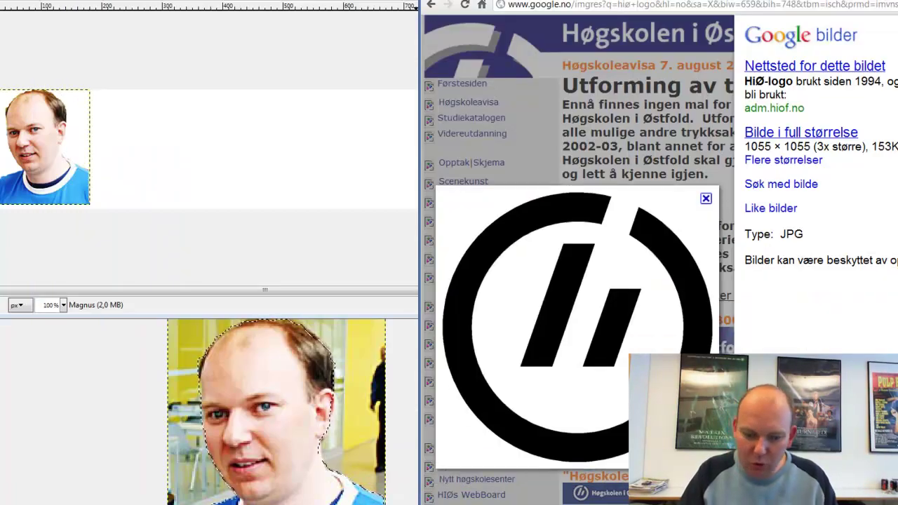
key(super+e)
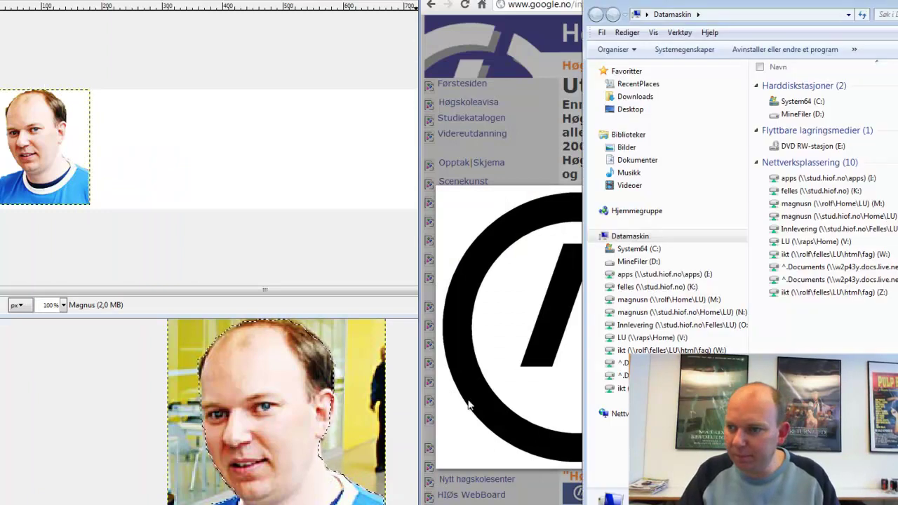
Step: Drag logosort.jpg from the Bilder library into GIMP as a new 1055×1055 image
click(650, 150)
scroll(830, 224, down, 5)
scroll(831, 223, down, 5)
scroll(831, 223, down, 5)
scroll(831, 223, down, 5)
scroll(831, 223, down, 5)
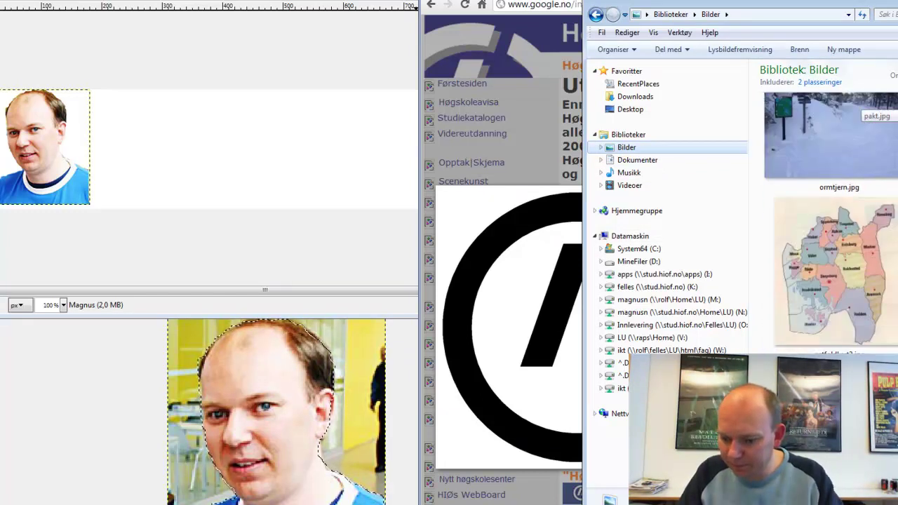
scroll(831, 223, down, 5)
scroll(831, 223, down, 5)
scroll(830, 223, down, 5)
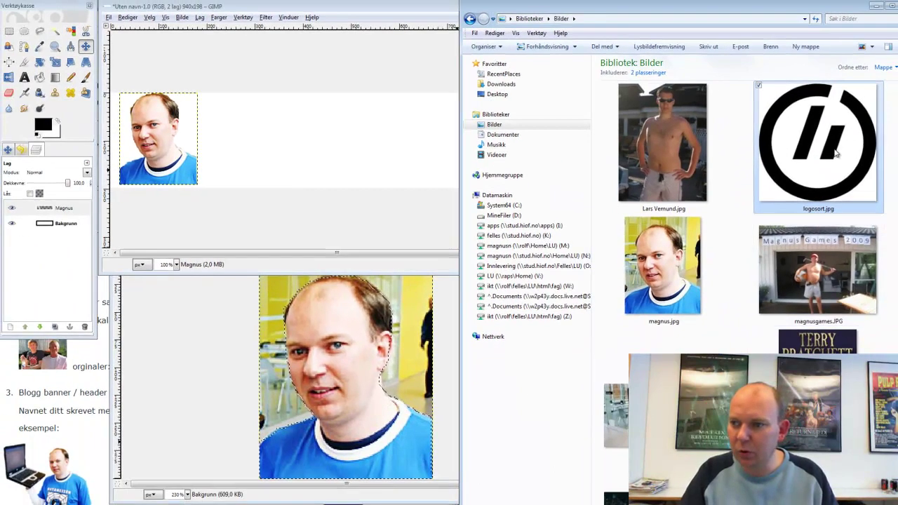
drag(817, 140, 158, 104)
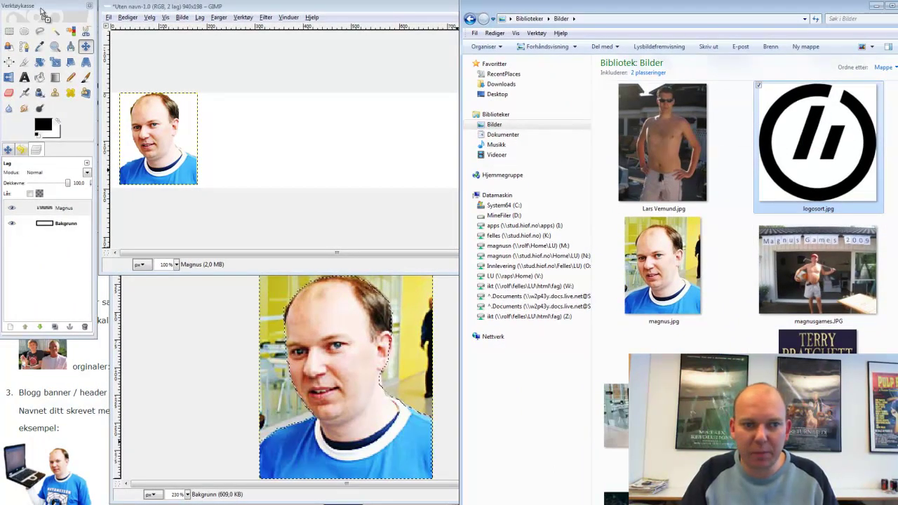
drag(42, 14, 42, 7)
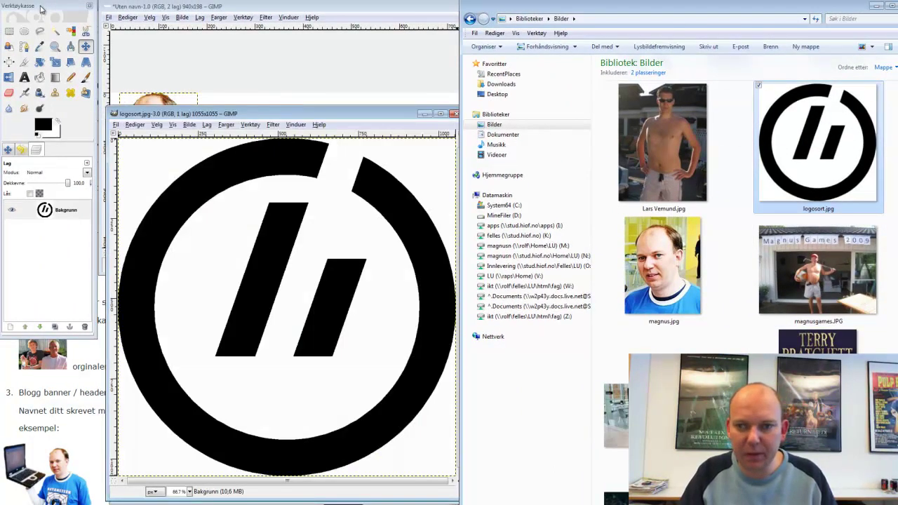
Step: Bring the logo image forward and Fuzzy Select its white background
click(875, 6)
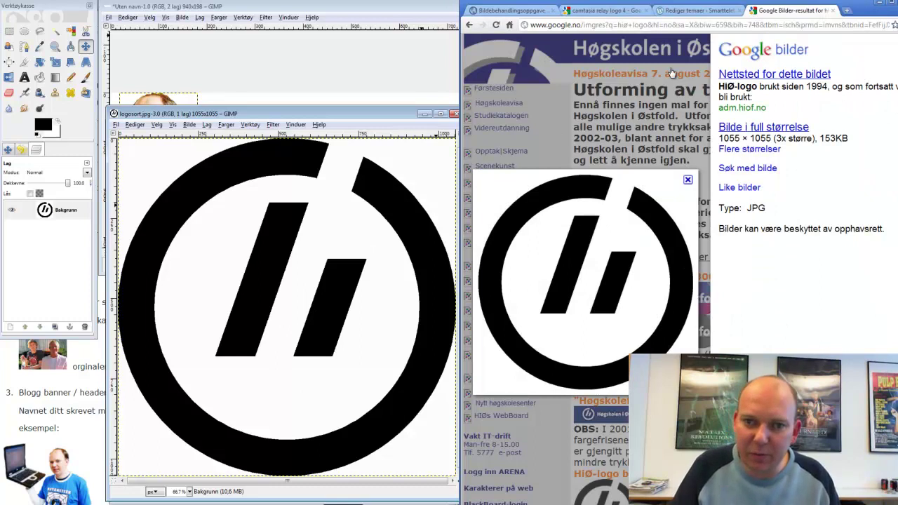
click(281, 63)
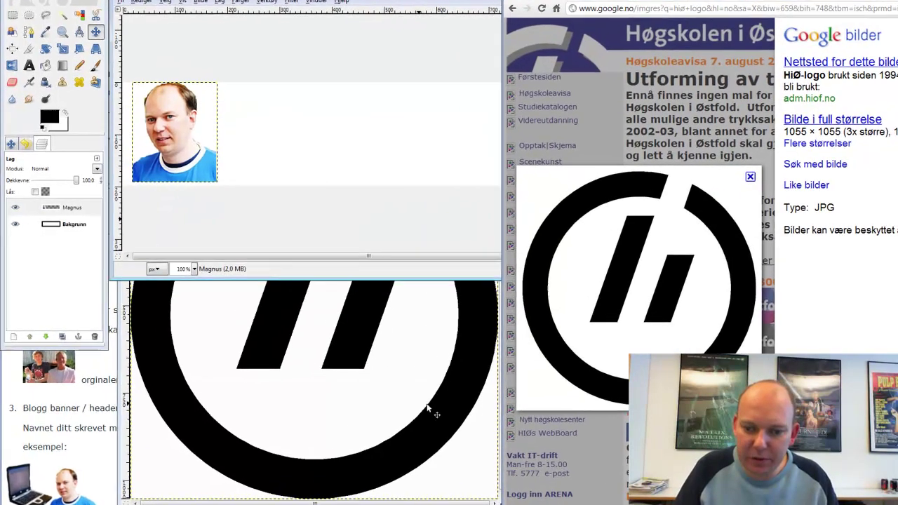
click(427, 406)
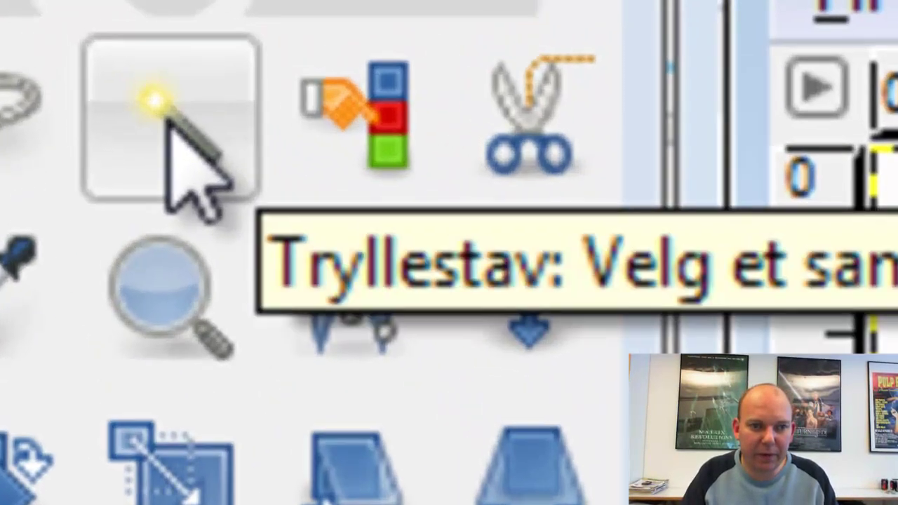
click(65, 10)
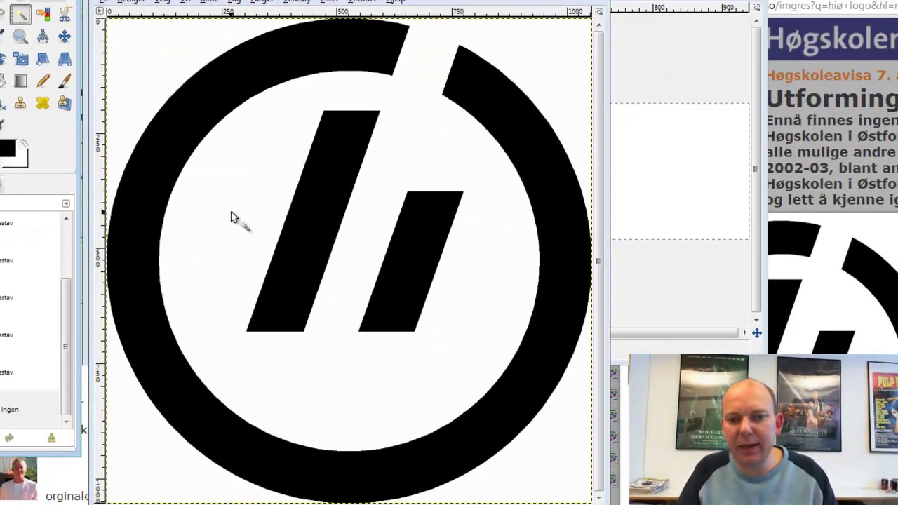
click(359, 394)
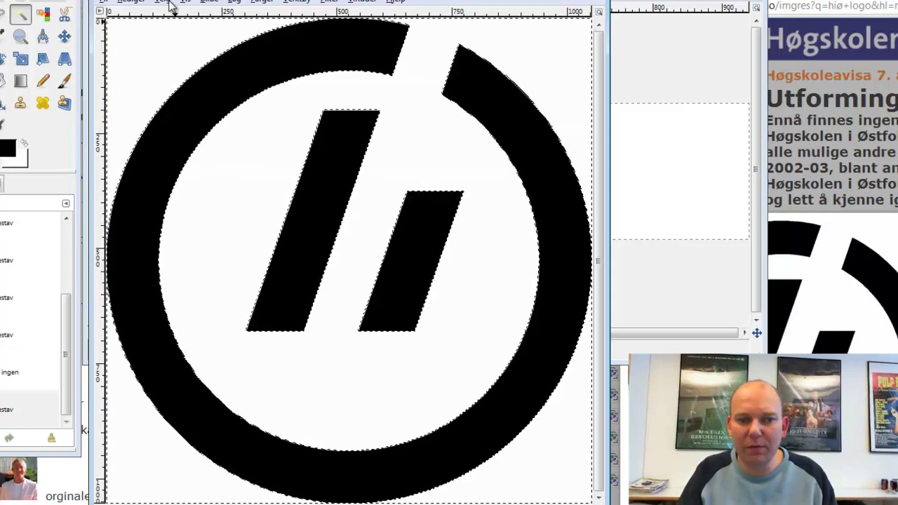
Step: Invert the selection to the black logo shapes and move the logo window aside
click(167, 2)
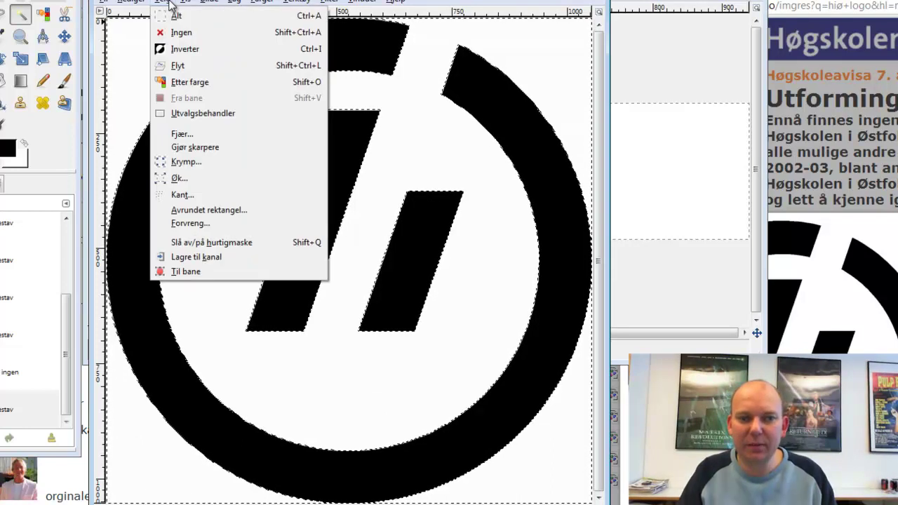
click(200, 54)
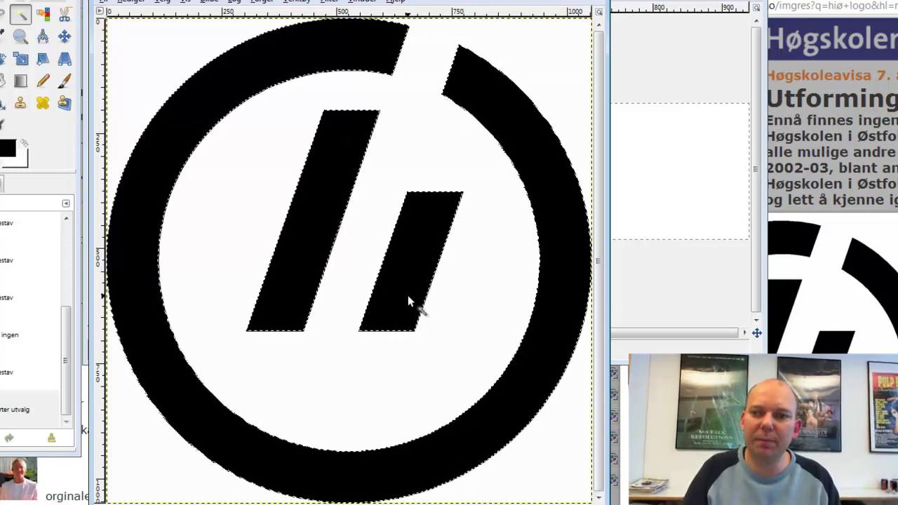
drag(649, 4, 631, 4)
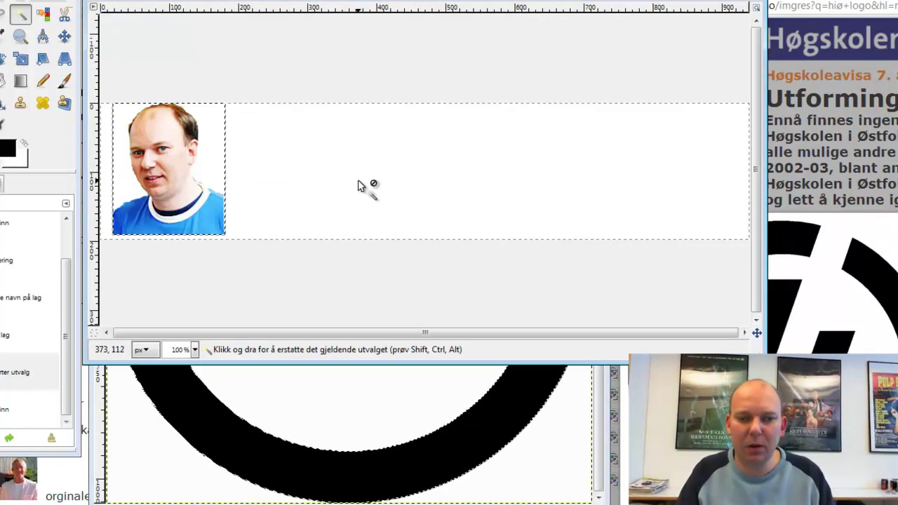
Step: Paste the logo into the banner as a new layer named 'Hiø Logo'
click(3, 186)
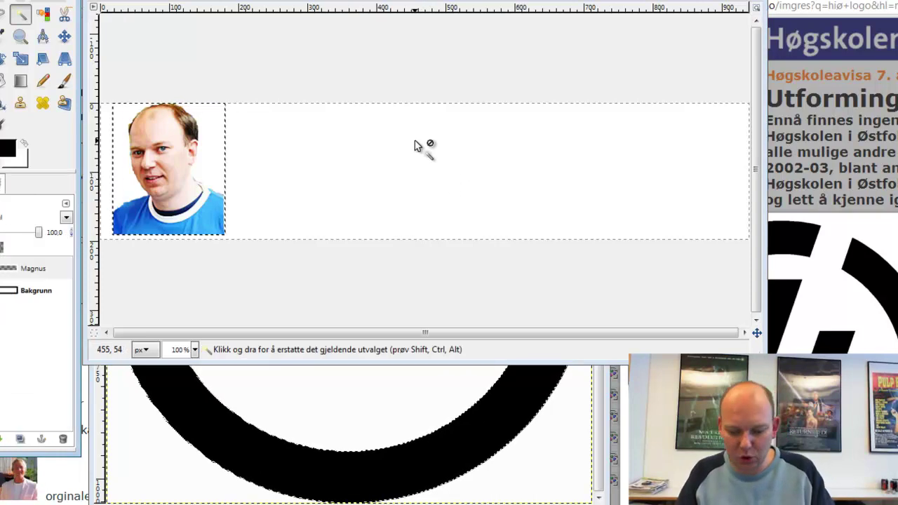
key(ctrl+v)
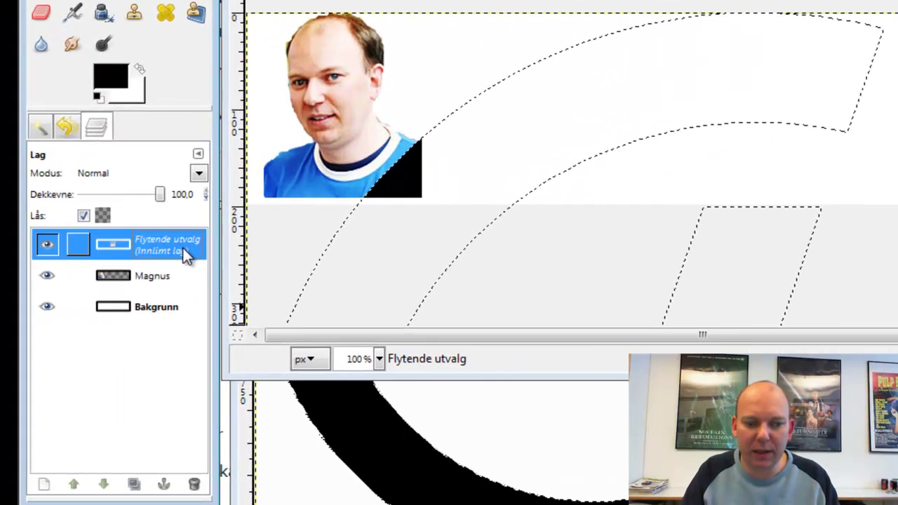
double_click(144, 257)
text(Hi)
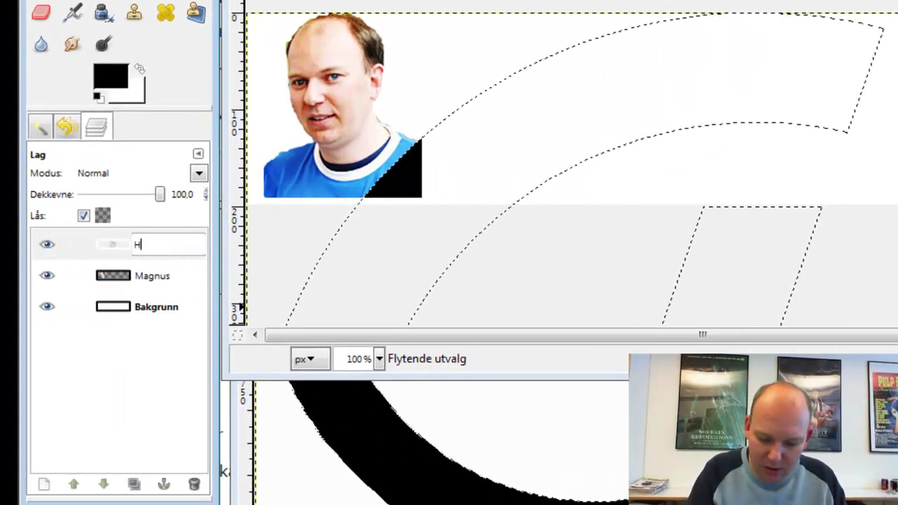
text(ø Logo)
key(Return)
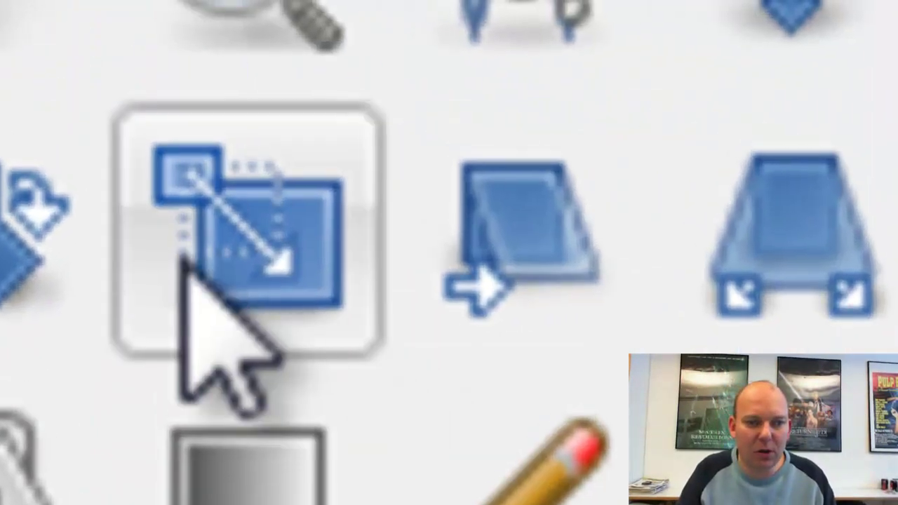
Step: Scale the Hiø Logo layer from 1054 down to 189×189 pixels
click(184, 256)
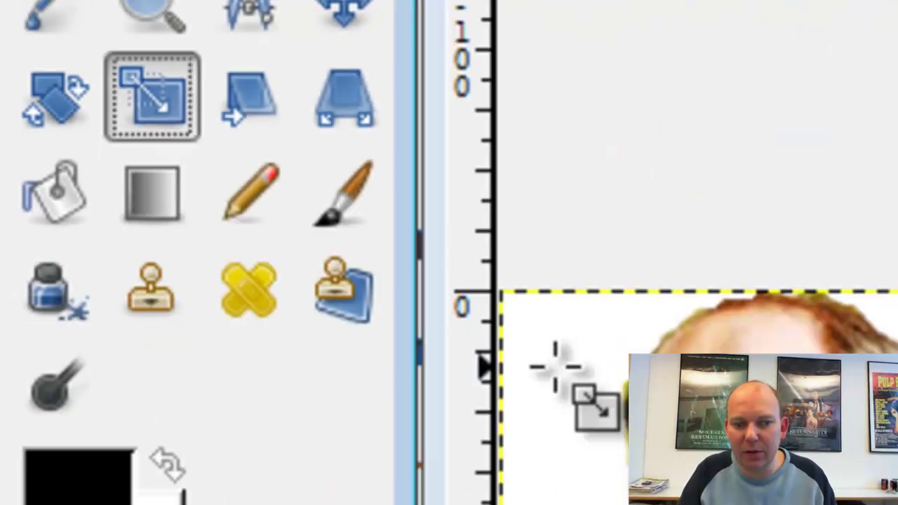
click(253, 139)
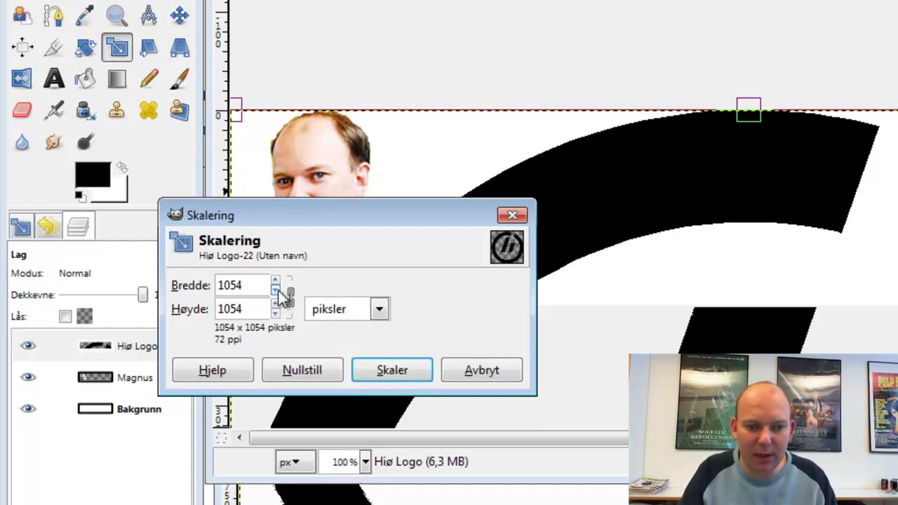
drag(276, 293, 276, 294)
drag(369, 212, 753, 144)
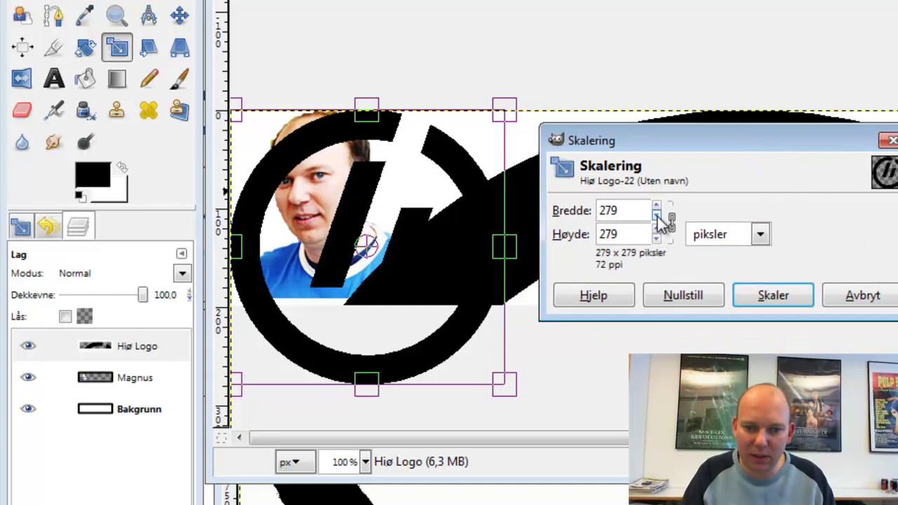
drag(658, 218, 658, 217)
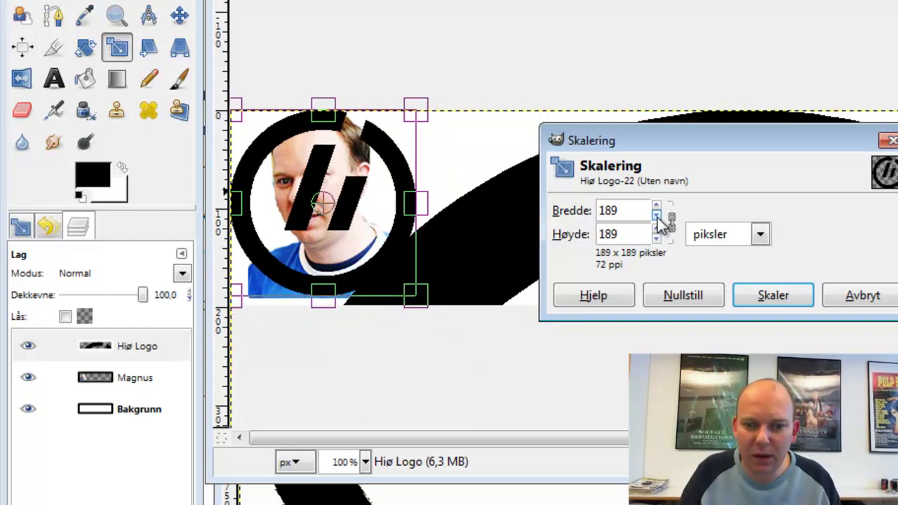
click(791, 301)
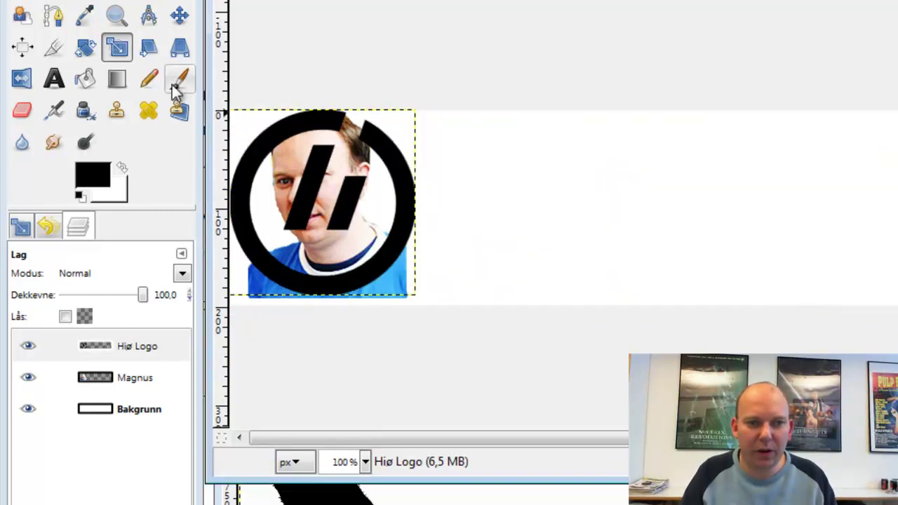
Step: Move the Hiø Logo layer to the banner's right edge
click(178, 17)
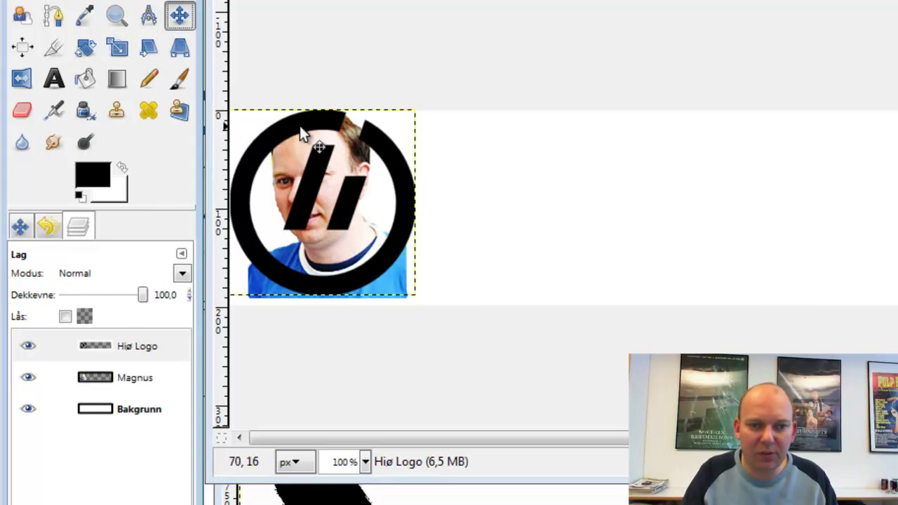
mouse_move(291, 124)
mouse_down()
mouse_move(570, 155)
mouse_move(783, 167)
mouse_up()
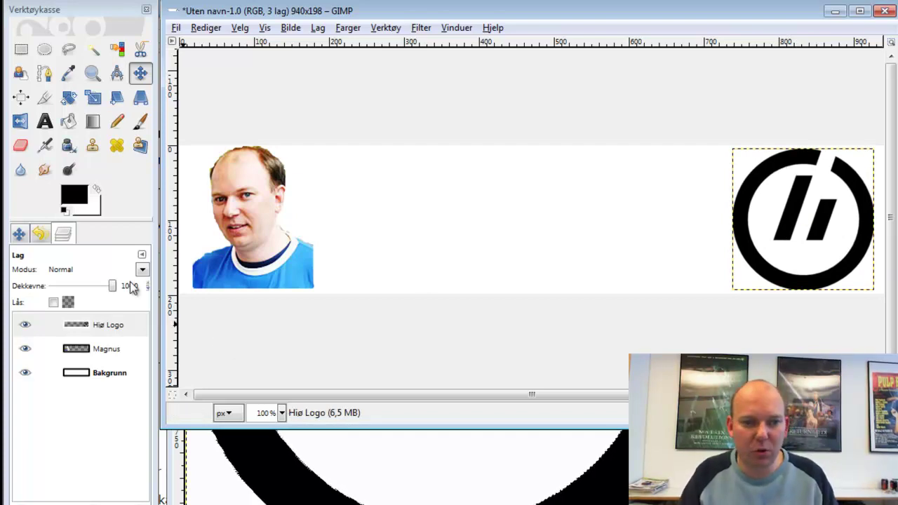
Step: Bucket-fill the logo's ring and both stripes with blue 200ce3
click(78, 132)
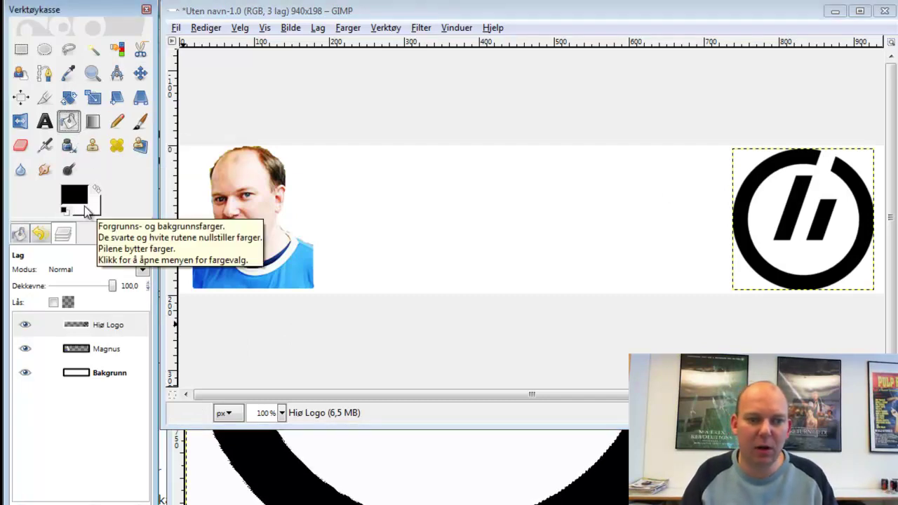
click(82, 202)
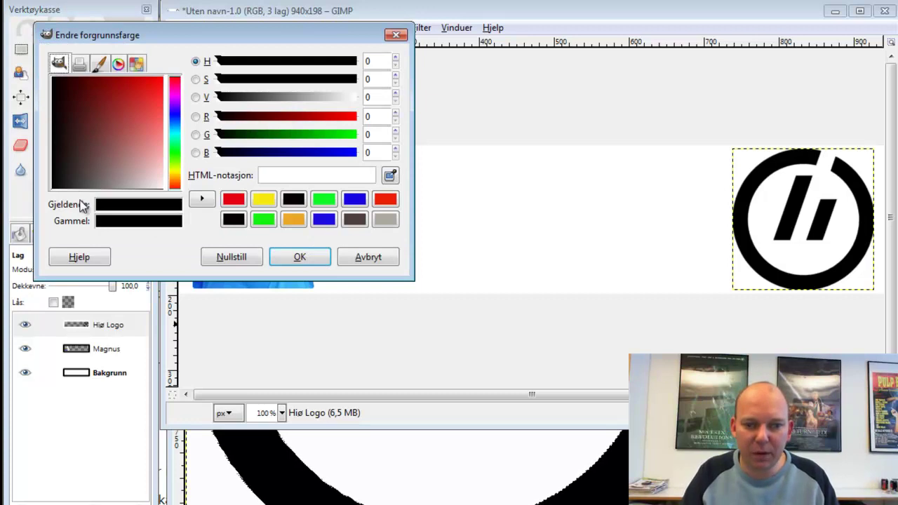
click(324, 220)
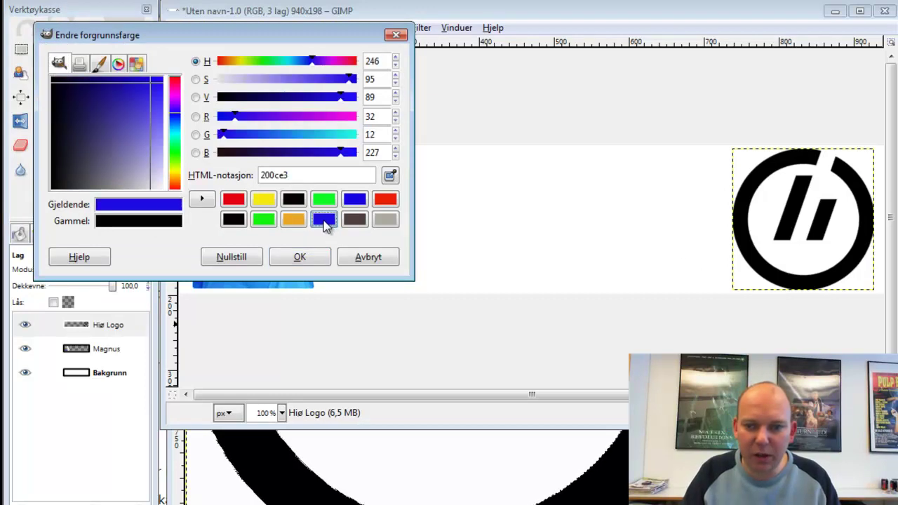
click(757, 185)
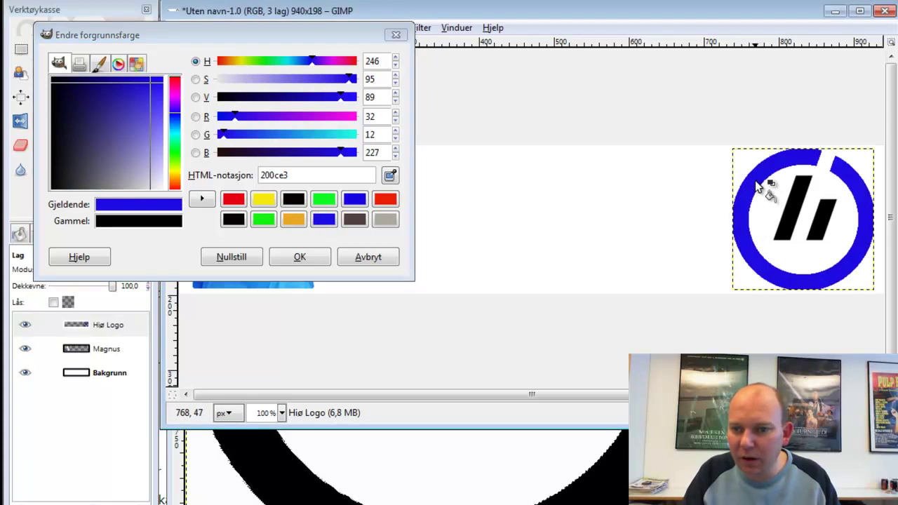
click(802, 200)
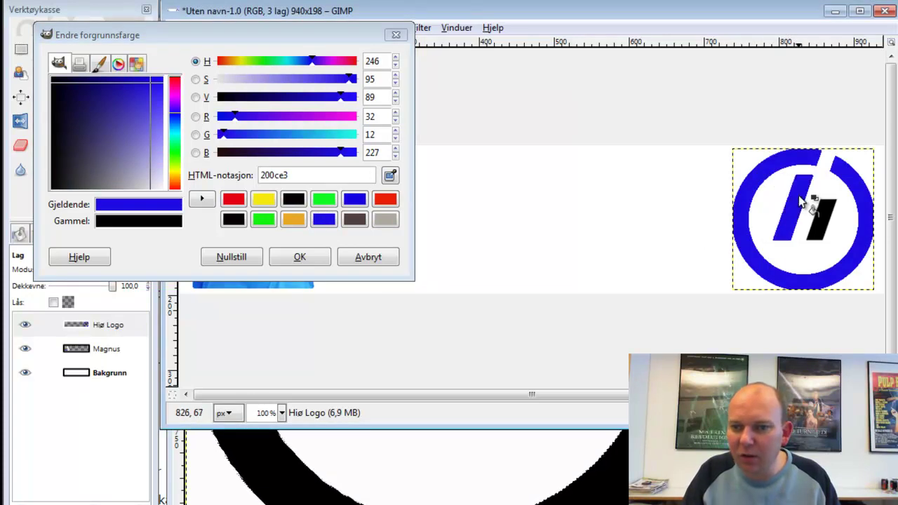
click(825, 219)
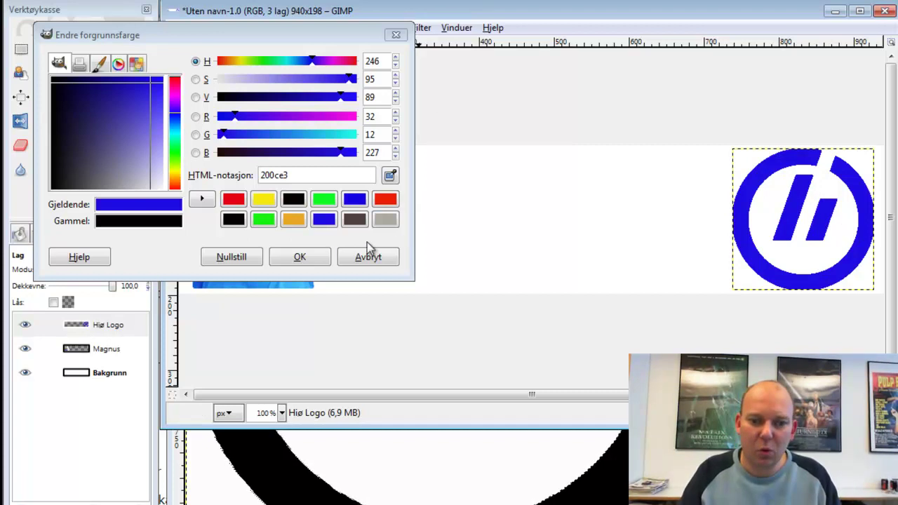
click(299, 258)
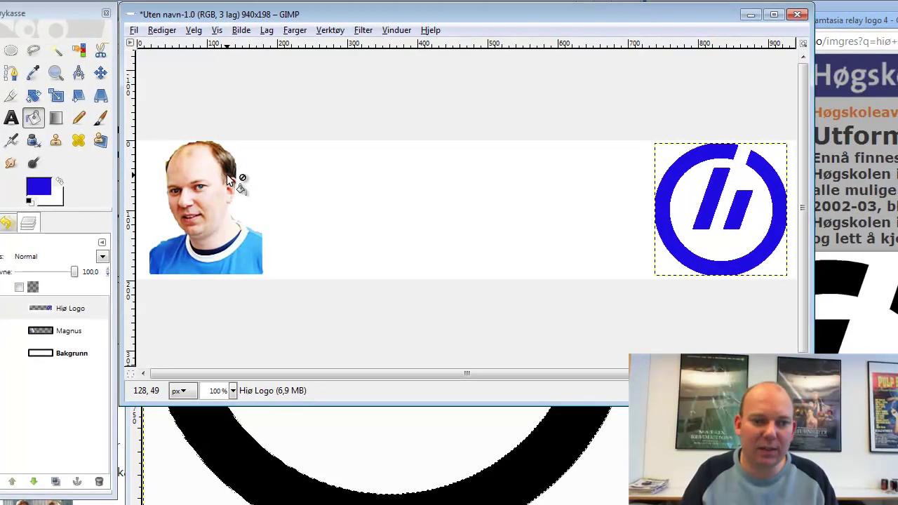
Step: Add a text box beside the photo reading 'Velkommen til boggen til', then the blog owner's name
click(17, 120)
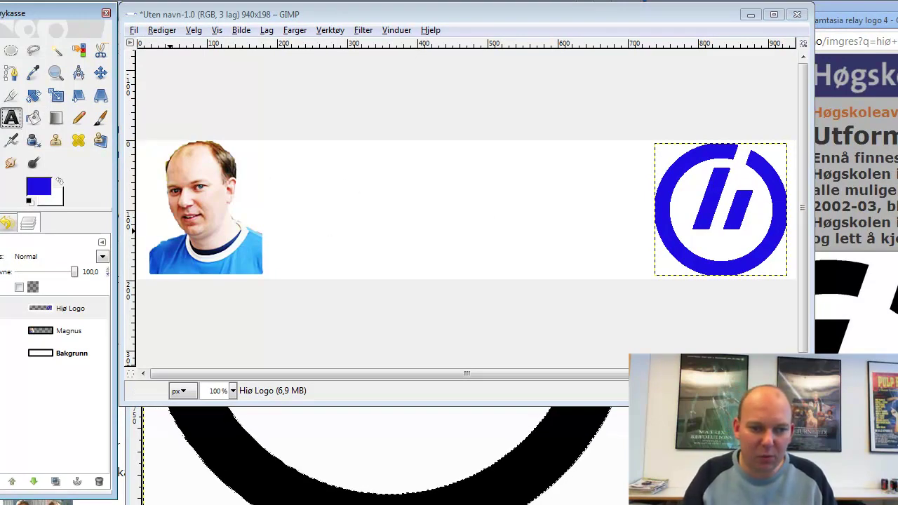
click(7, 223)
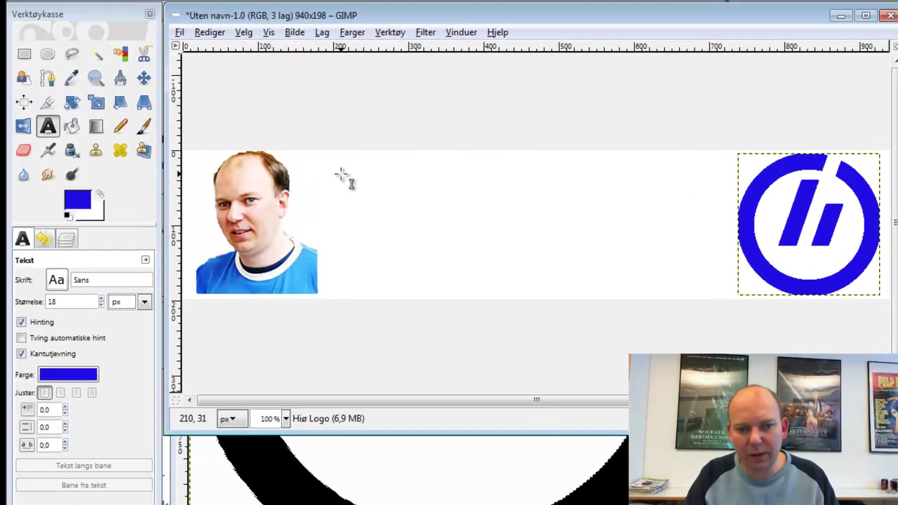
click(284, 163)
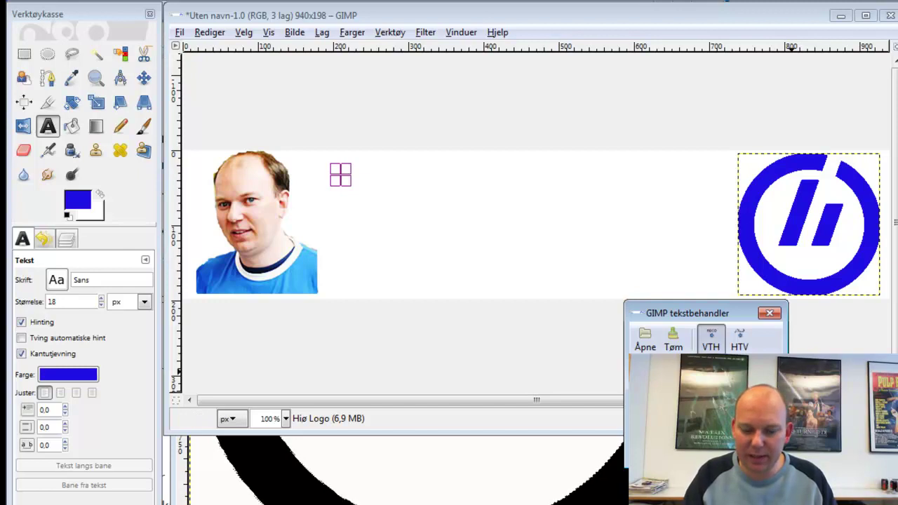
text(Velkommen til)
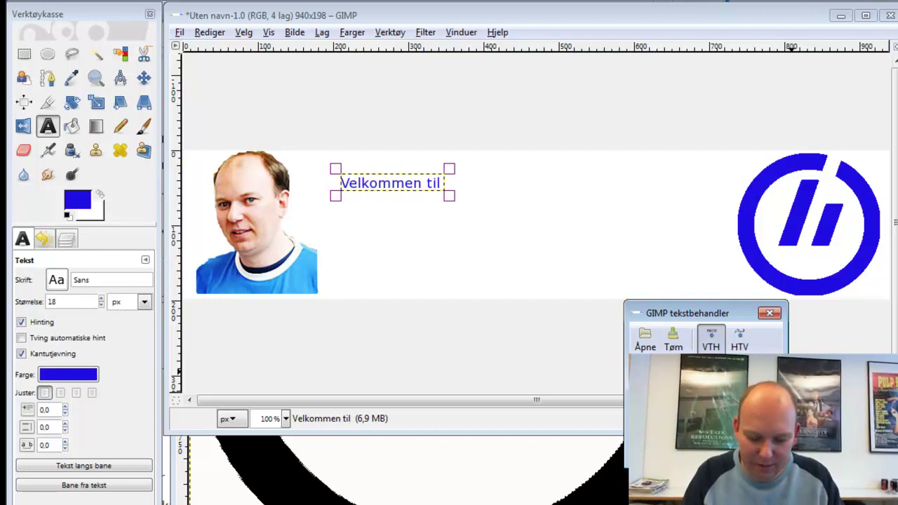
text( M)
key(BackSpace)
key(BackSpace)
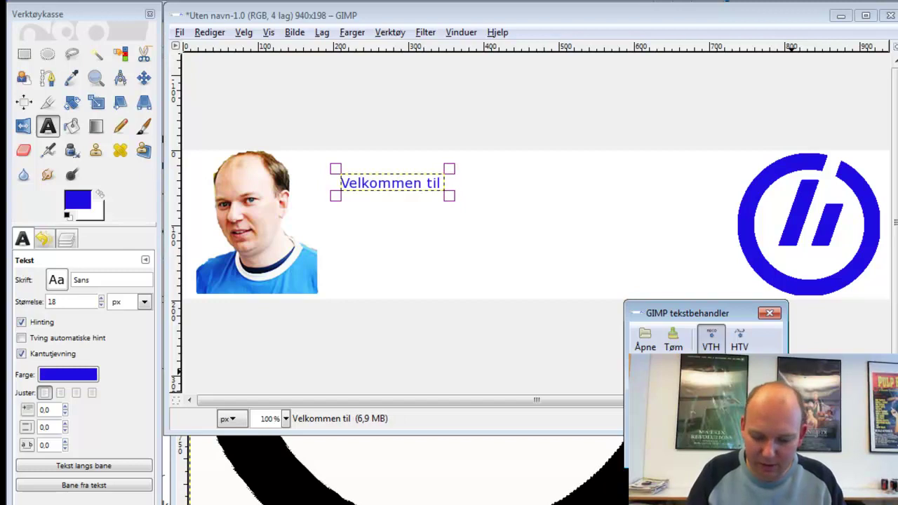
text(boggen til)
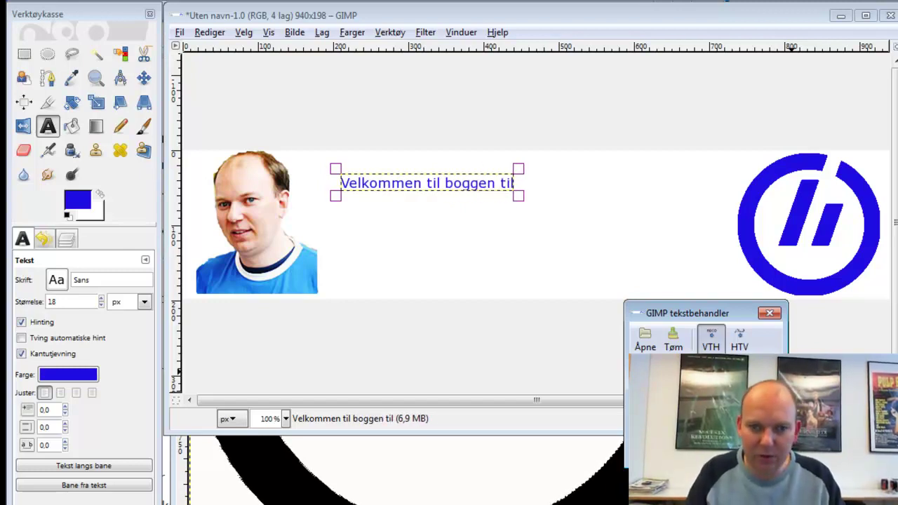
key(Return)
text(Mag)
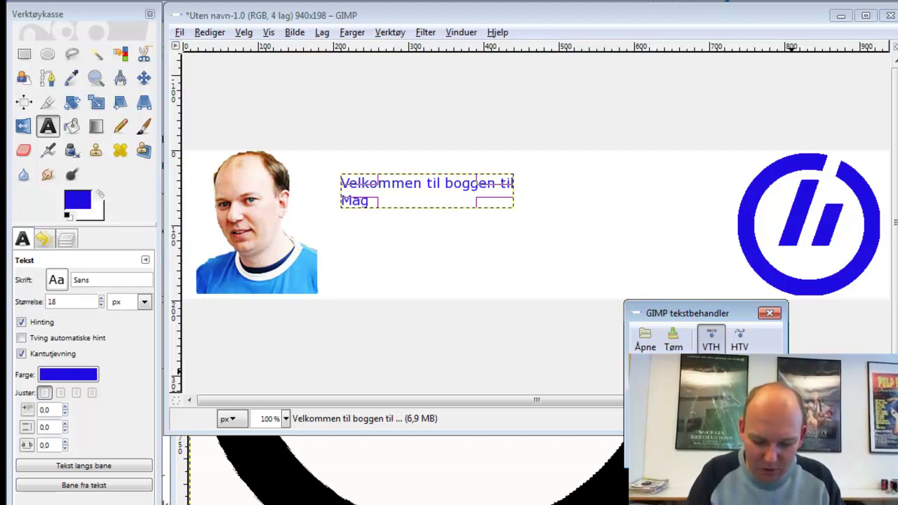
text(nus No)
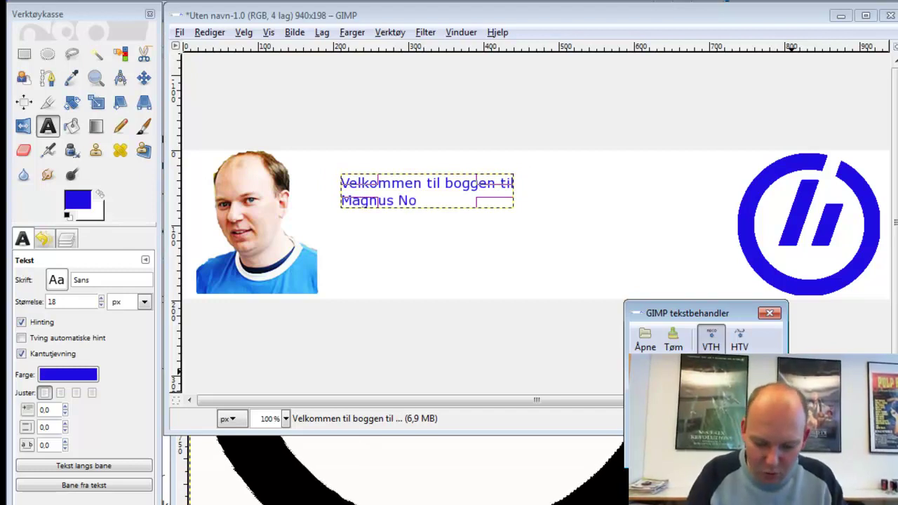
text(hr)
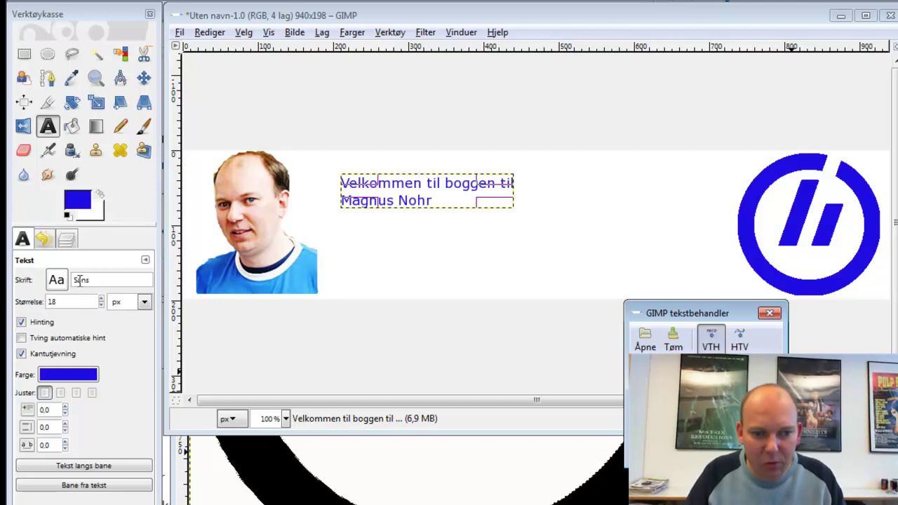
Step: Set the welcome text font to Segoe Print Bold and its size to 41 px
click(57, 281)
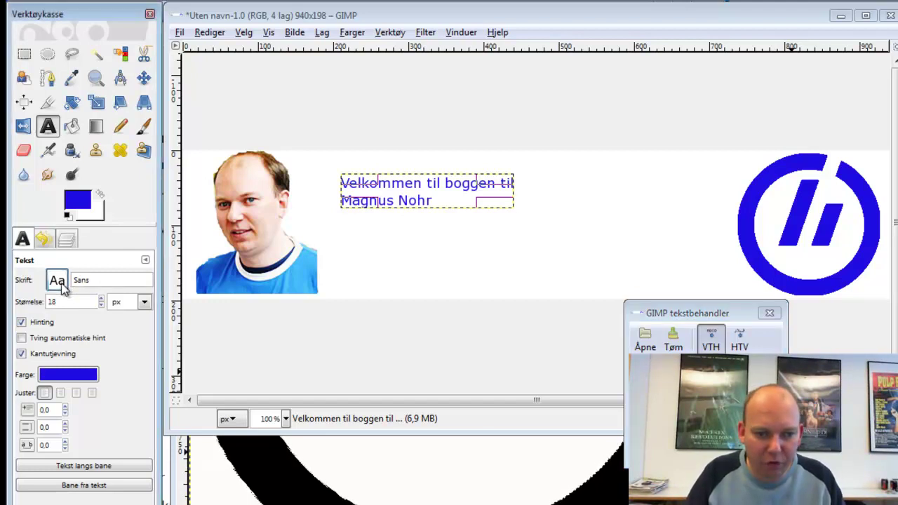
click(87, 379)
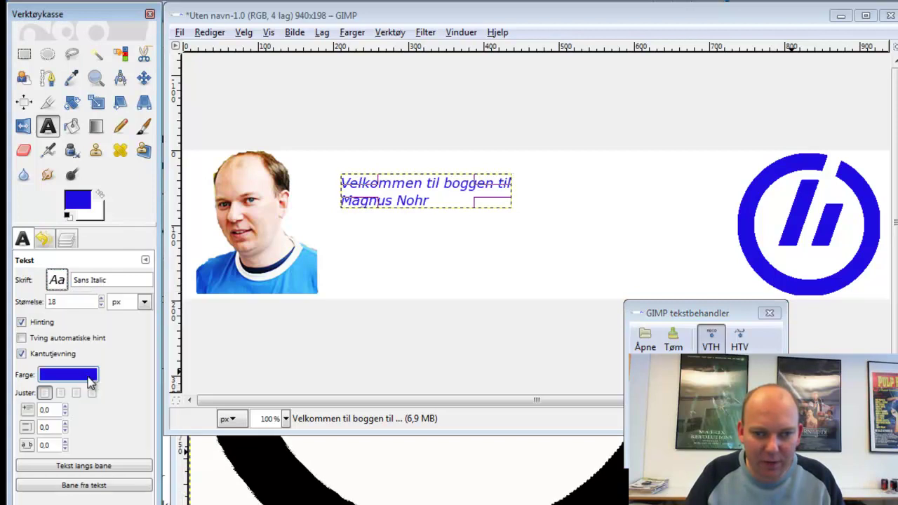
click(58, 280)
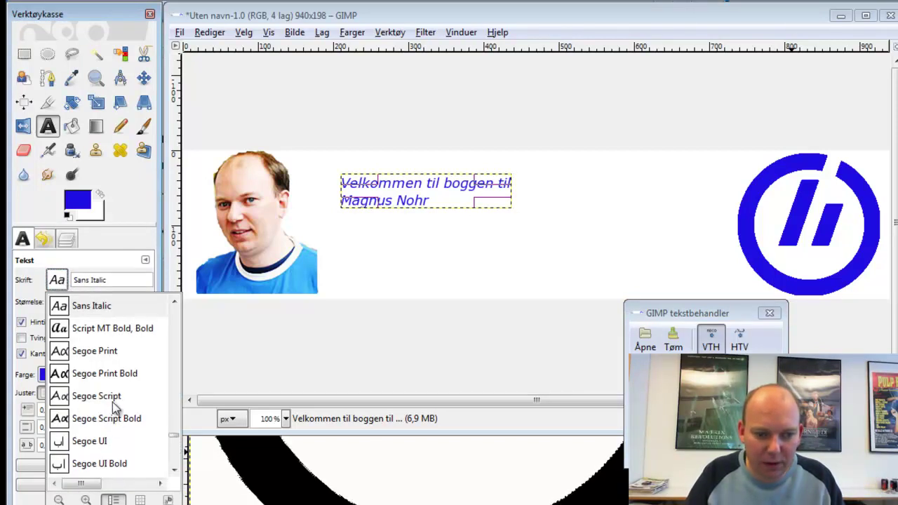
click(117, 373)
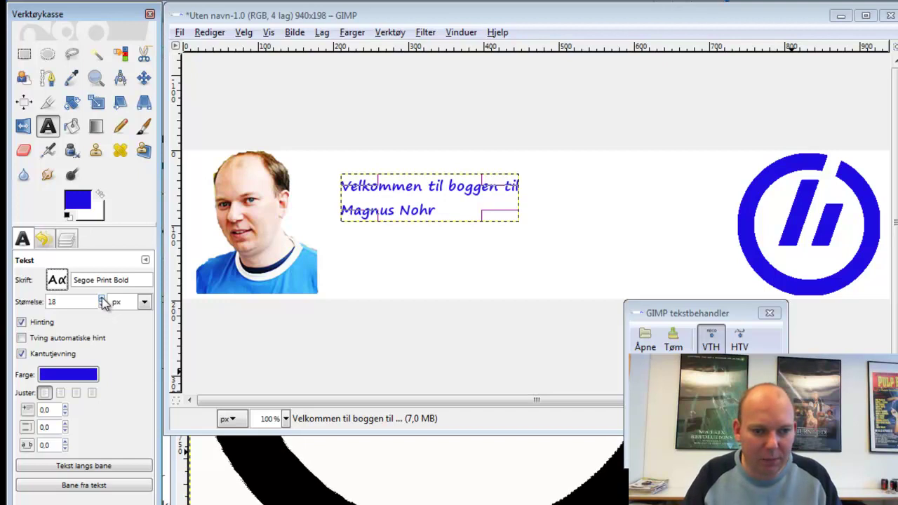
drag(101, 299, 102, 299)
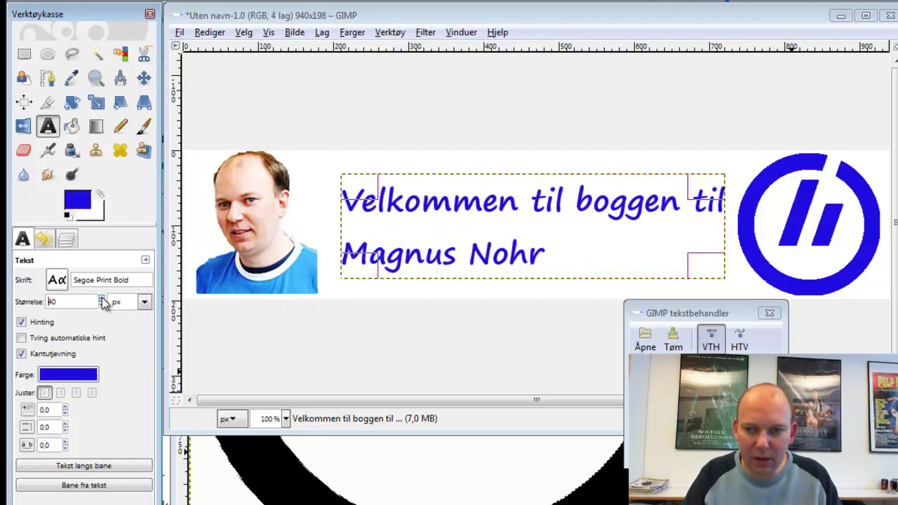
click(102, 299)
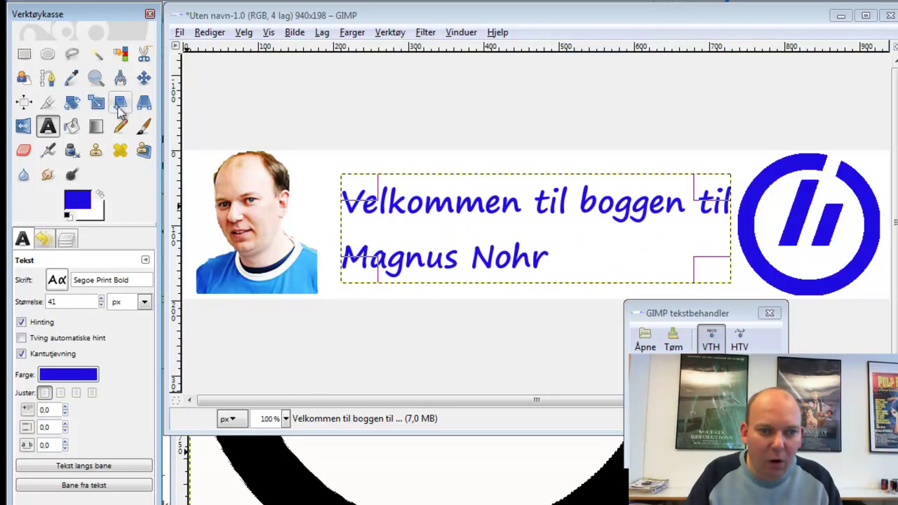
click(143, 78)
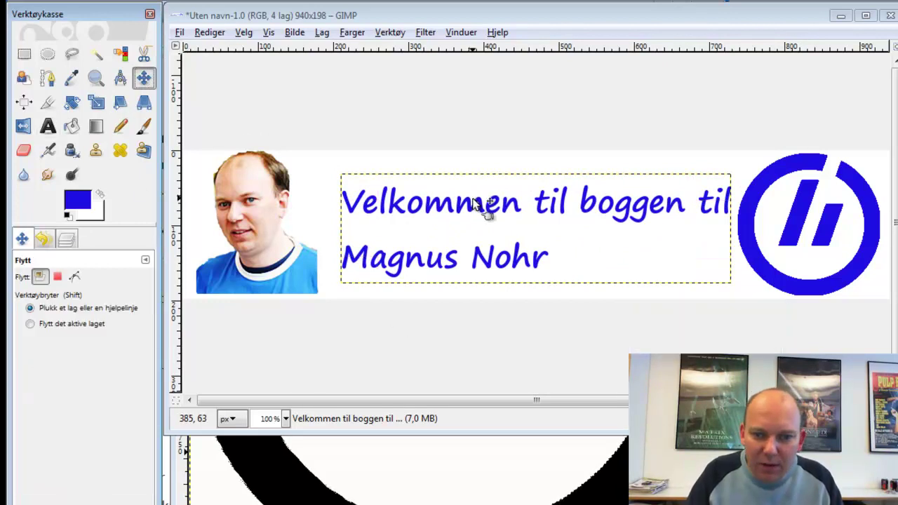
Step: Nudge the welcome text layer slightly up and left toward the portrait
drag(482, 202, 472, 201)
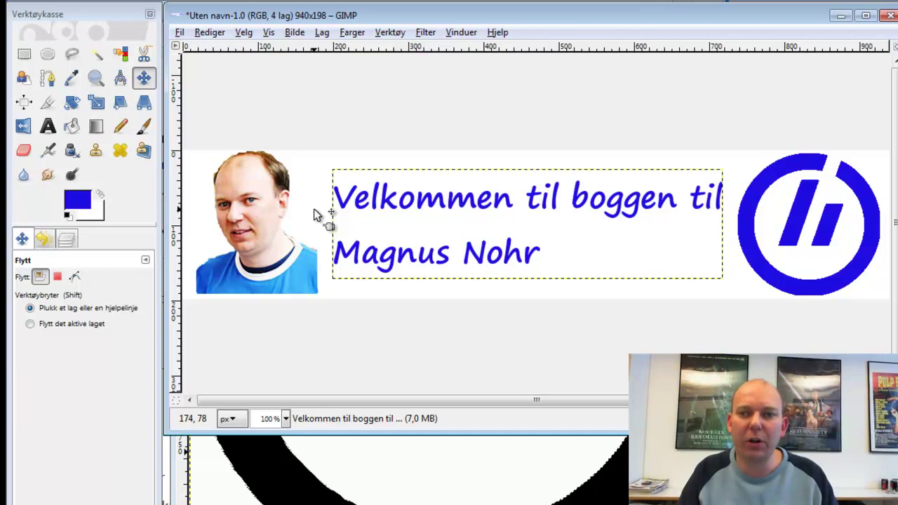
Step: Save the banner as 'logo blogg.xcf' with the GIMP XCF file type
click(179, 35)
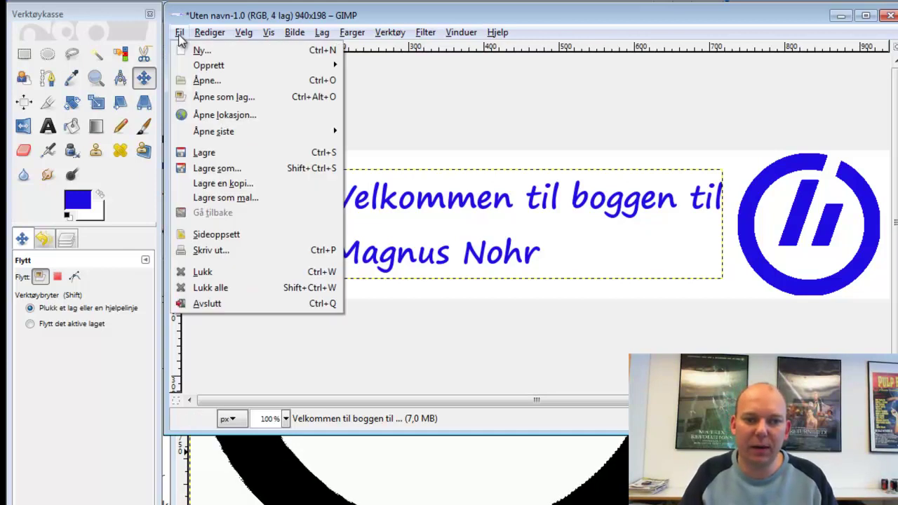
click(238, 169)
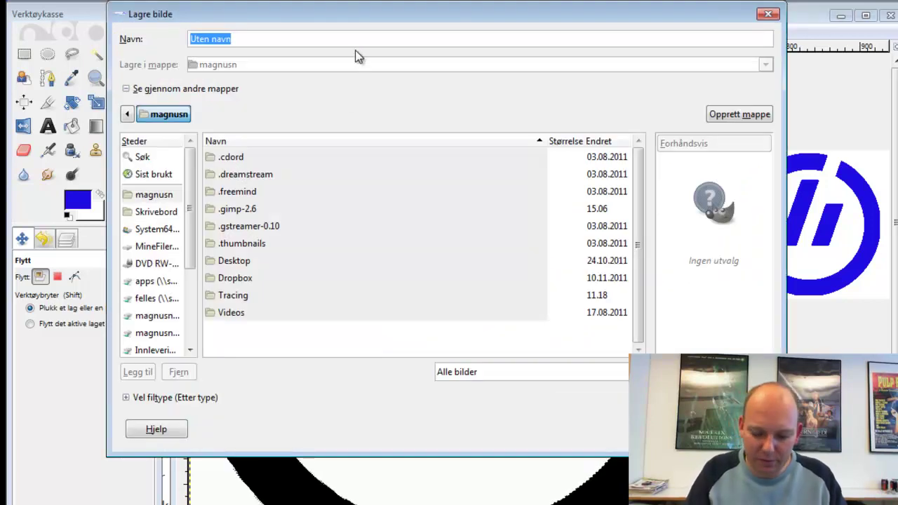
text(logo blogg)
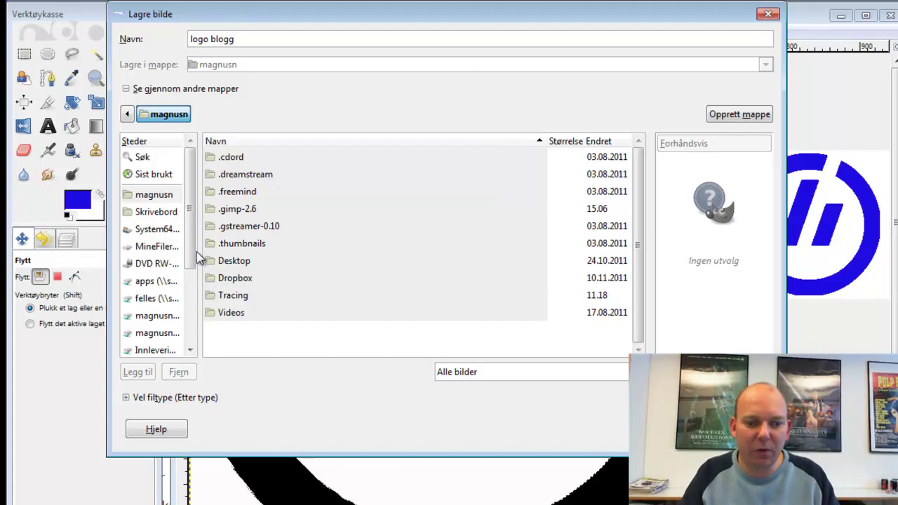
click(128, 398)
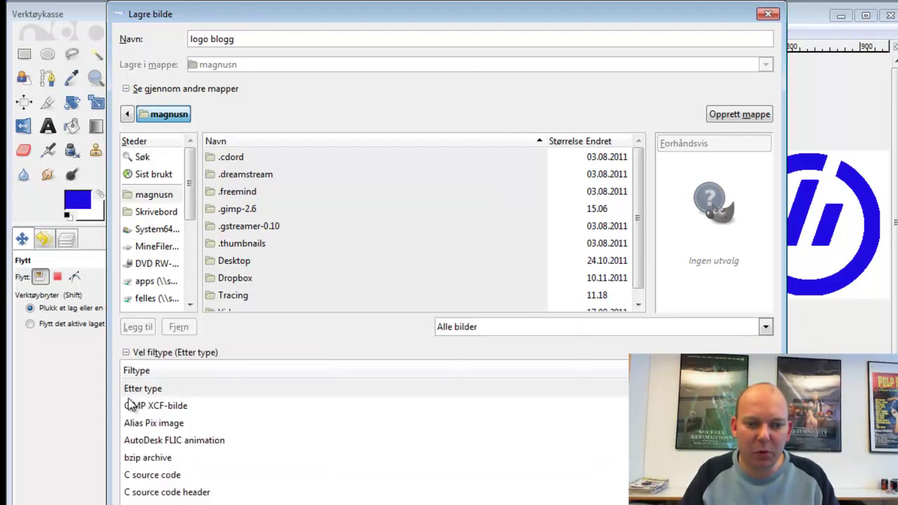
click(175, 408)
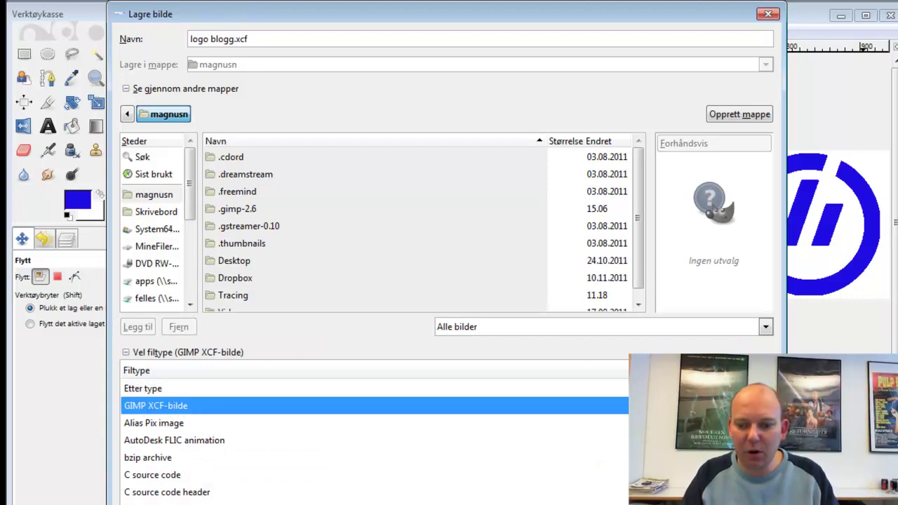
key(Tab)
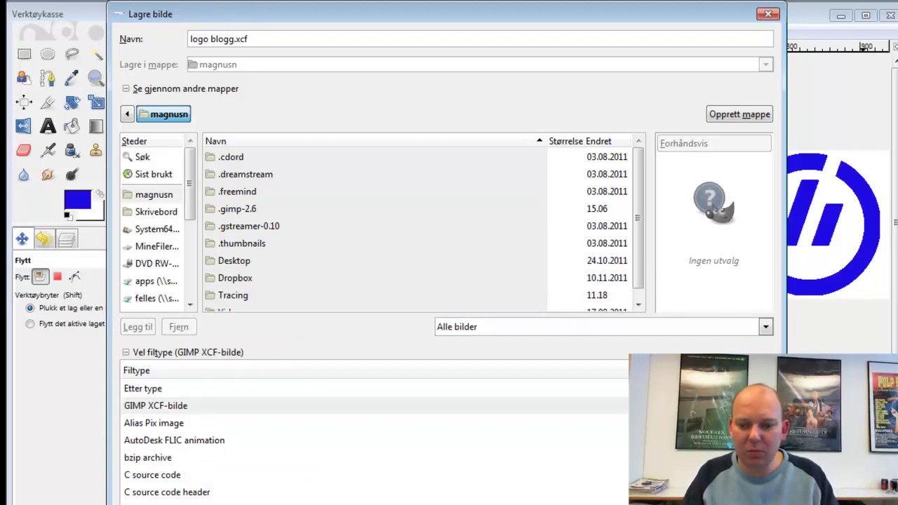
key(Return)
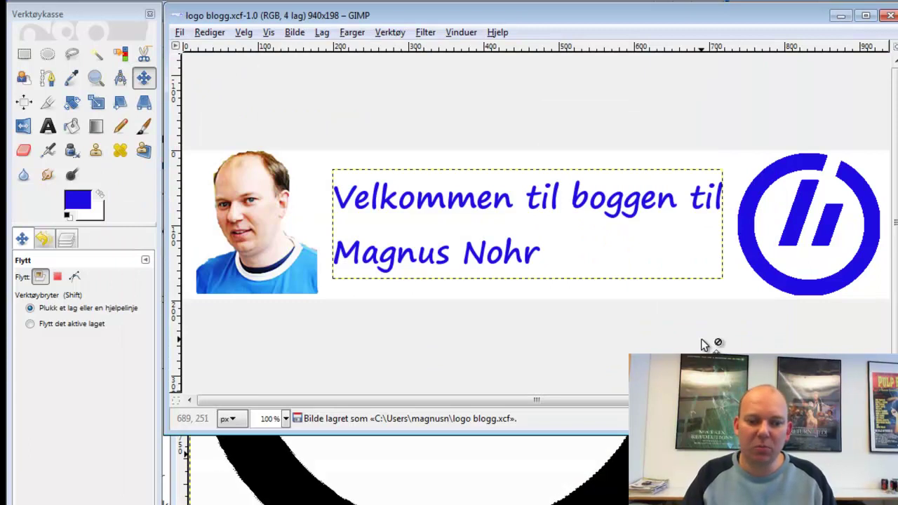
Step: With the Layers panel shown, nudge the welcome text slightly right between portrait and logo
click(69, 240)
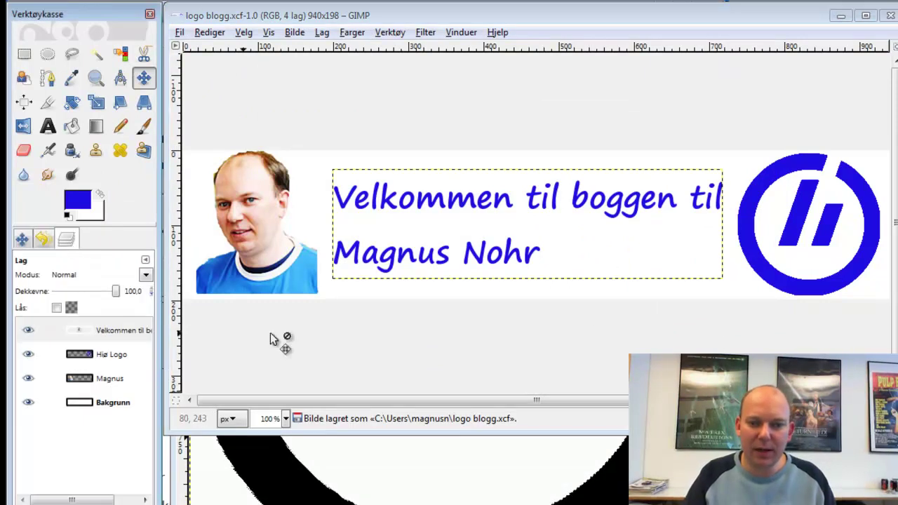
mouse_move(469, 199)
mouse_down()
mouse_move(491, 449)
mouse_move(478, 200)
mouse_up()
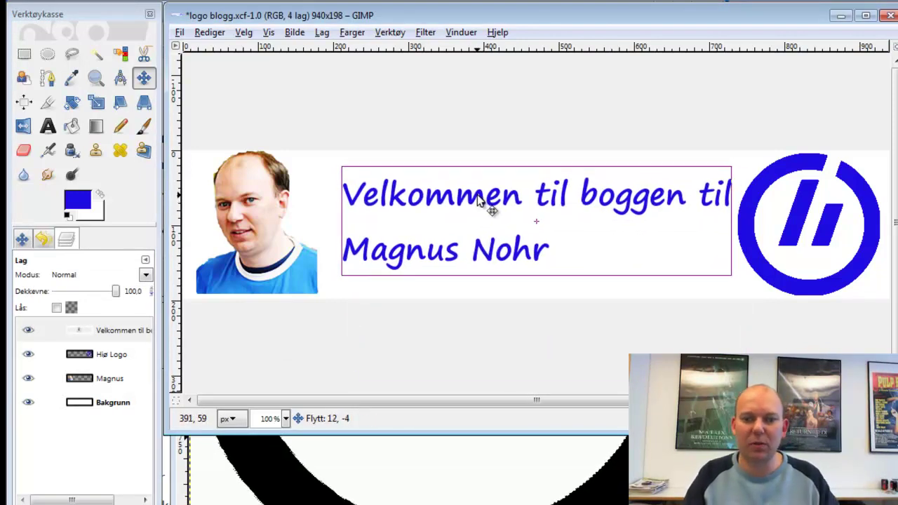
drag(477, 199, 475, 201)
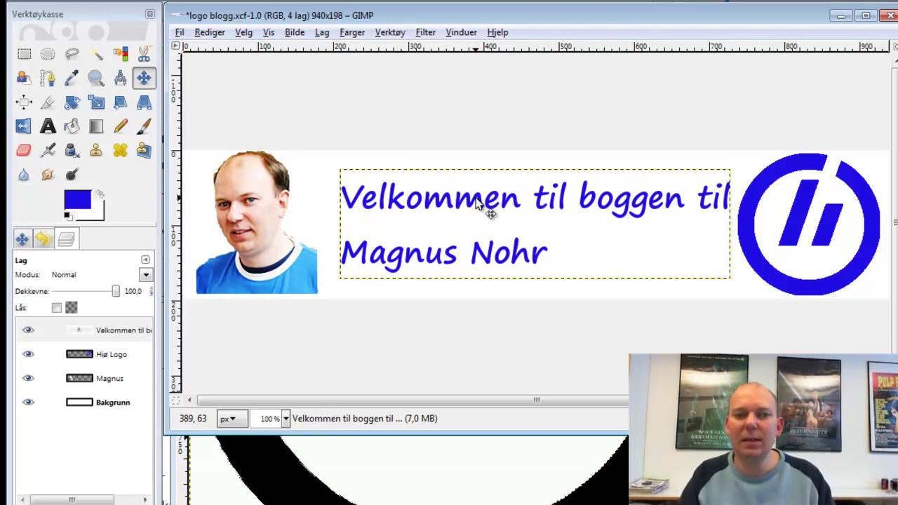
Step: Start a Save As copy of the banner and browse the available file types
click(181, 35)
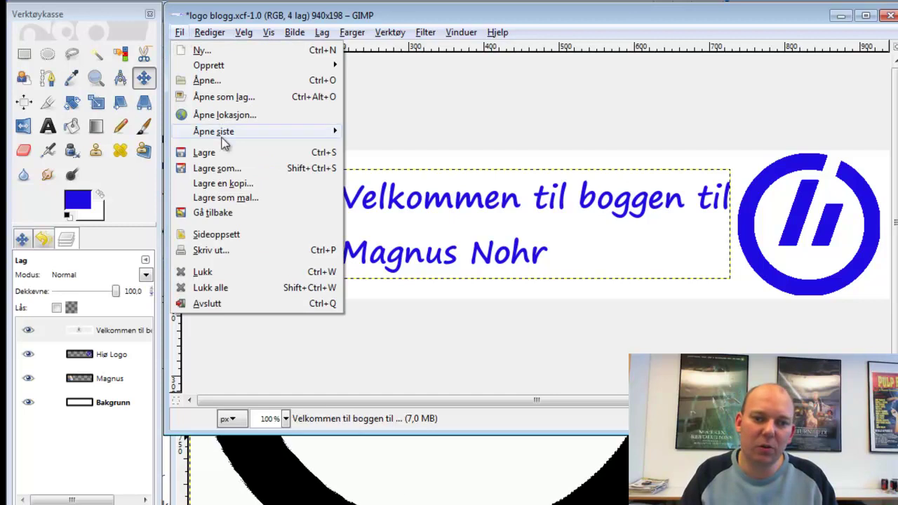
click(232, 169)
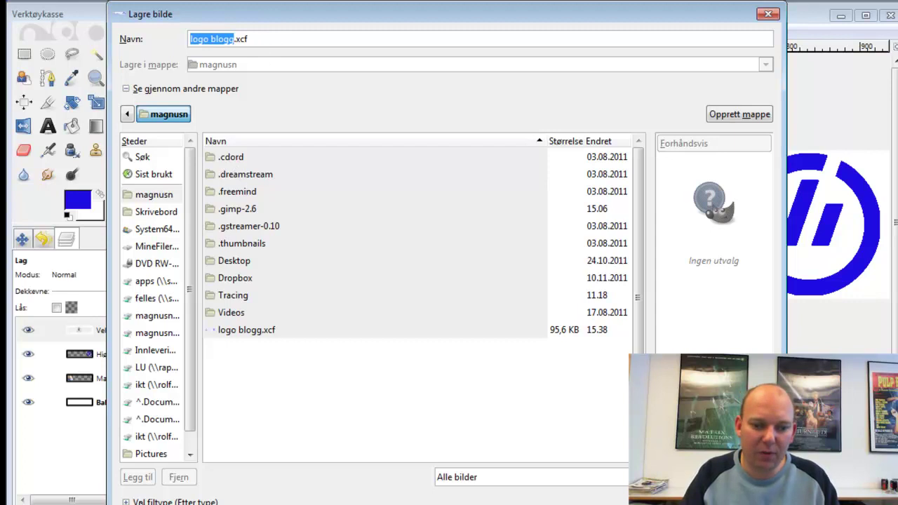
click(127, 502)
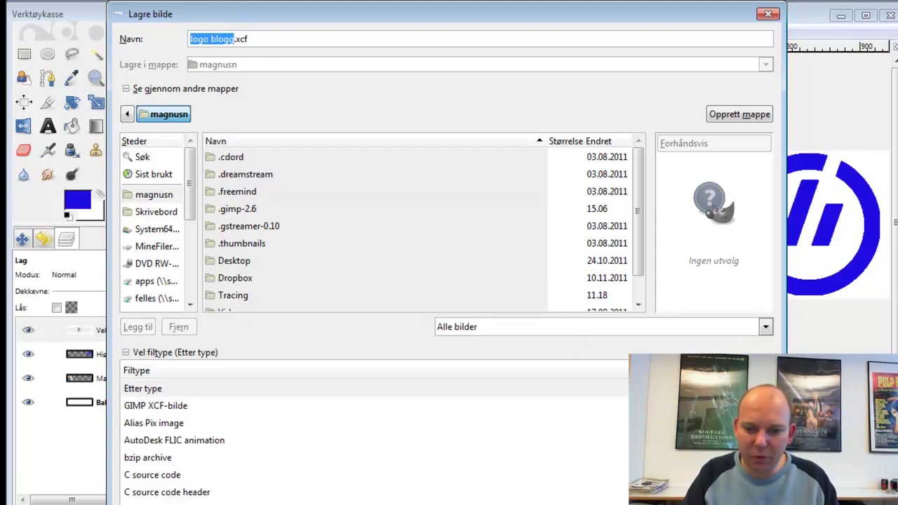
scroll(372, 435, down, 1)
scroll(372, 435, down, 2)
scroll(372, 435, down, 1)
scroll(372, 435, up, 1)
scroll(372, 435, up, 1)
scroll(371, 435, up, 2)
scroll(372, 435, up, 1)
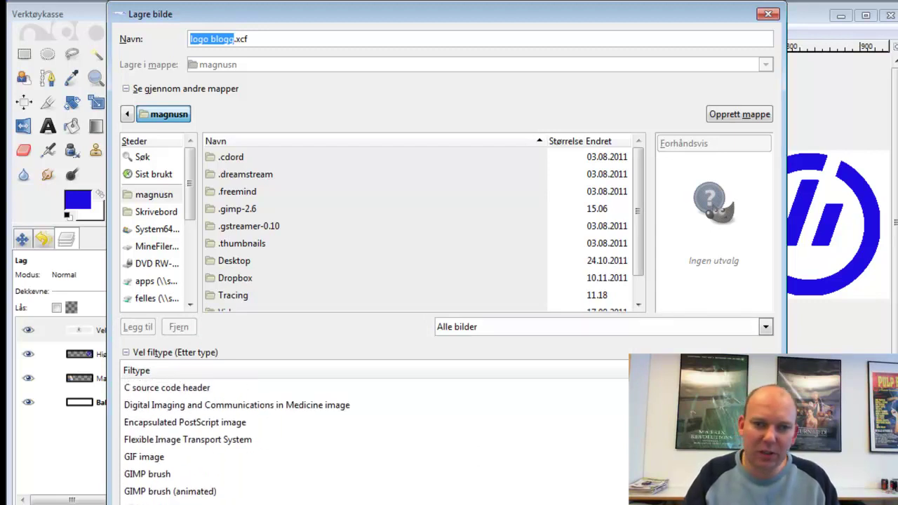
Step: Rename it 'logo blogg.png' and export with visible layers merged and default PNG options
click(271, 39)
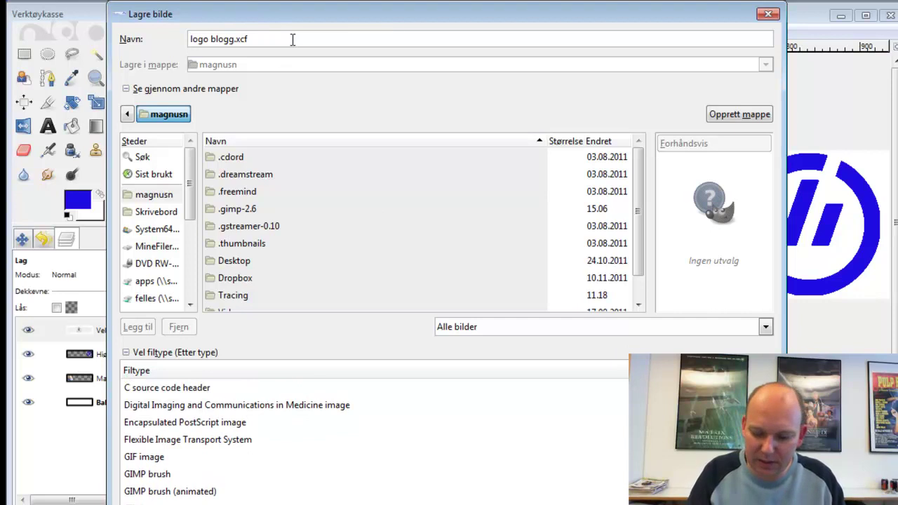
key(BackSpace)
key(BackSpace)
text(png)
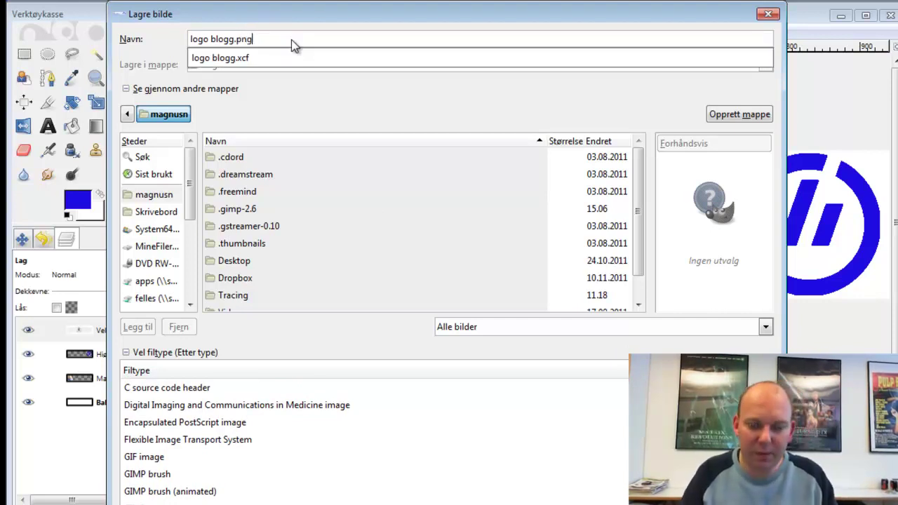
key(Return)
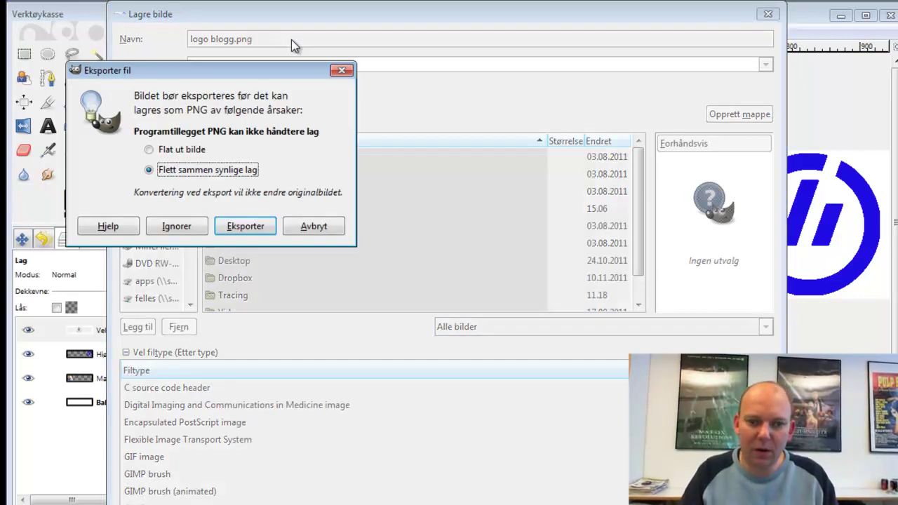
click(254, 228)
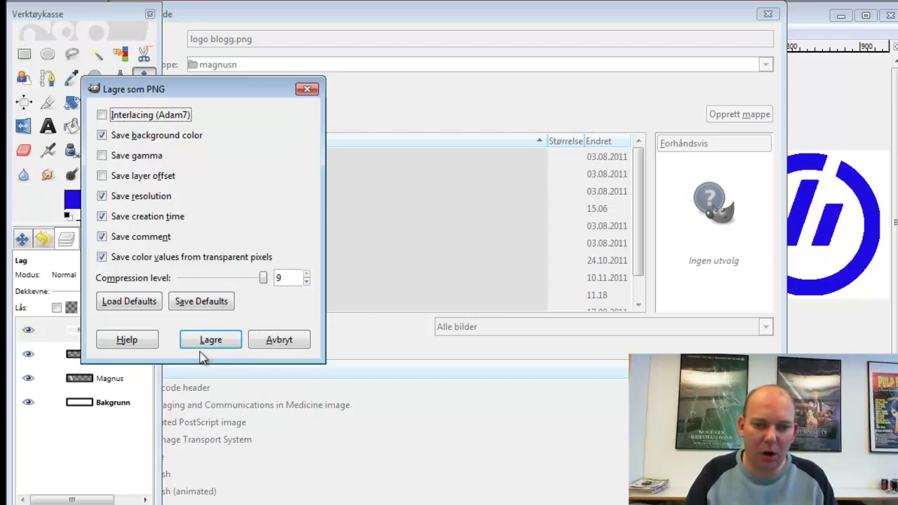
click(210, 339)
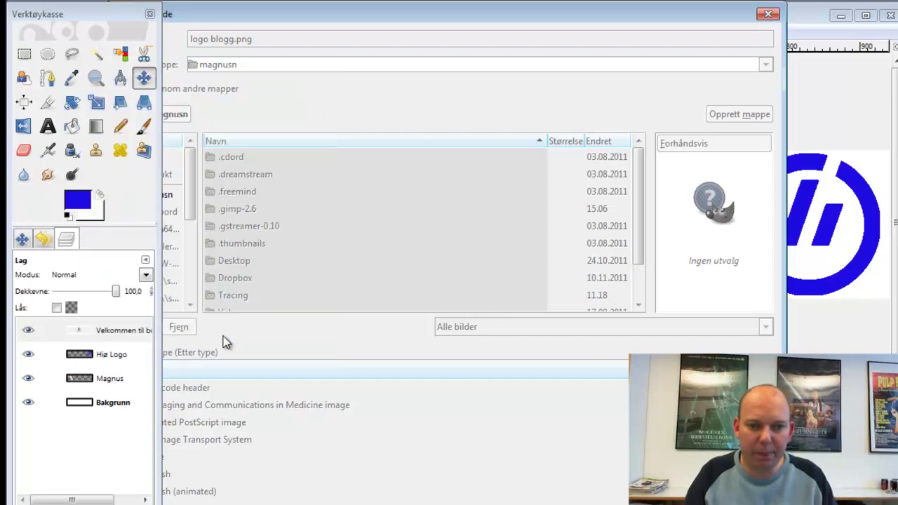